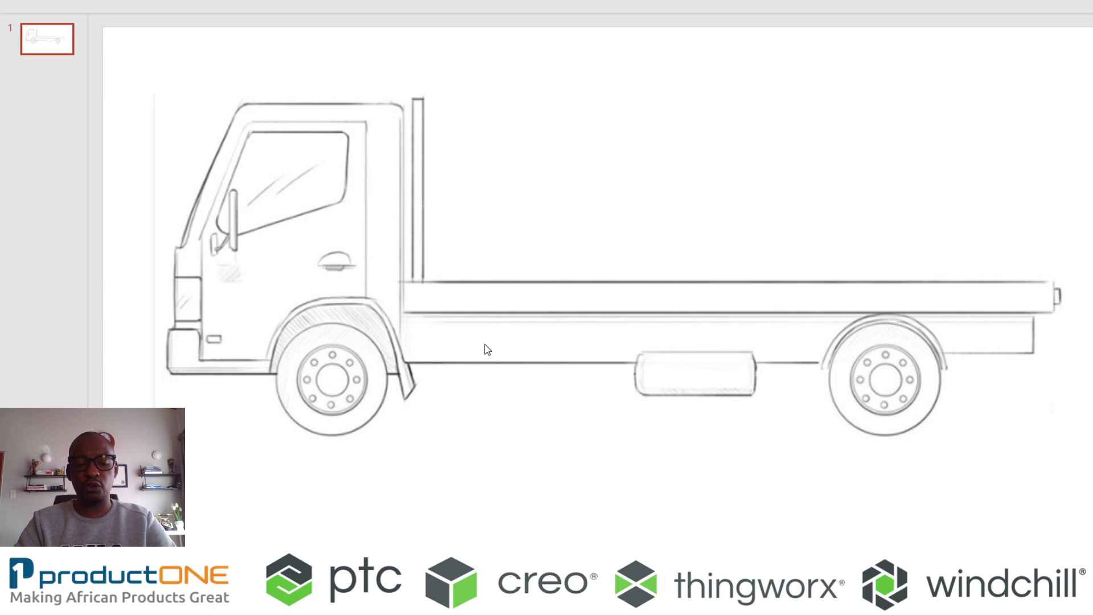
# Step: Mark the chassis, cab door and flatbed with laser-pen arrows, then clear them and switch to Creo
pyautogui.hotkey('ctrl', 'l')
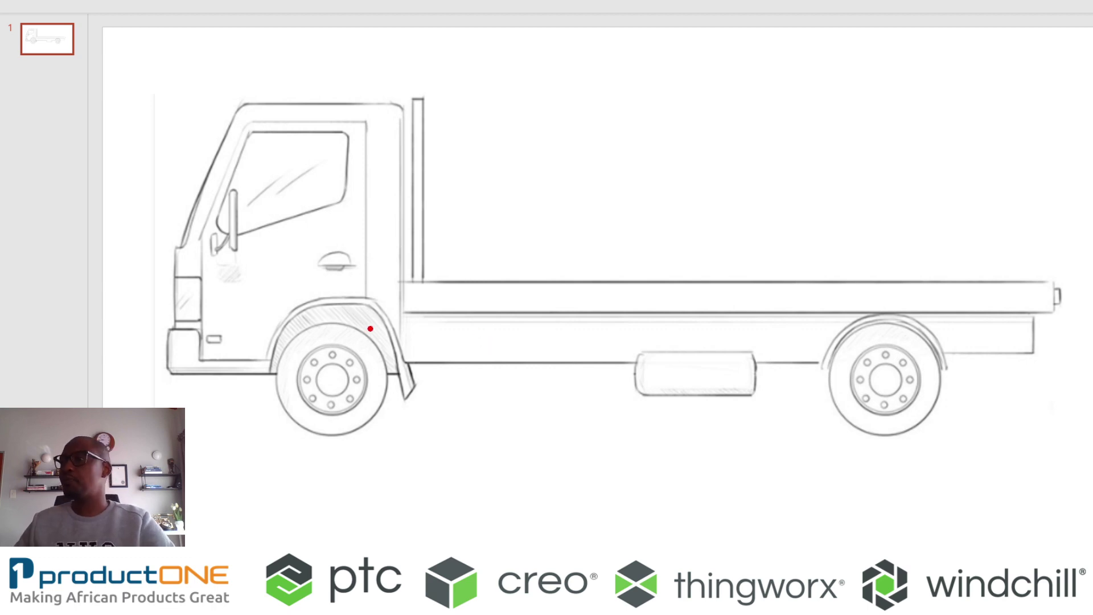
pyautogui.moveTo(456, 354); pyautogui.dragTo(550, 527)
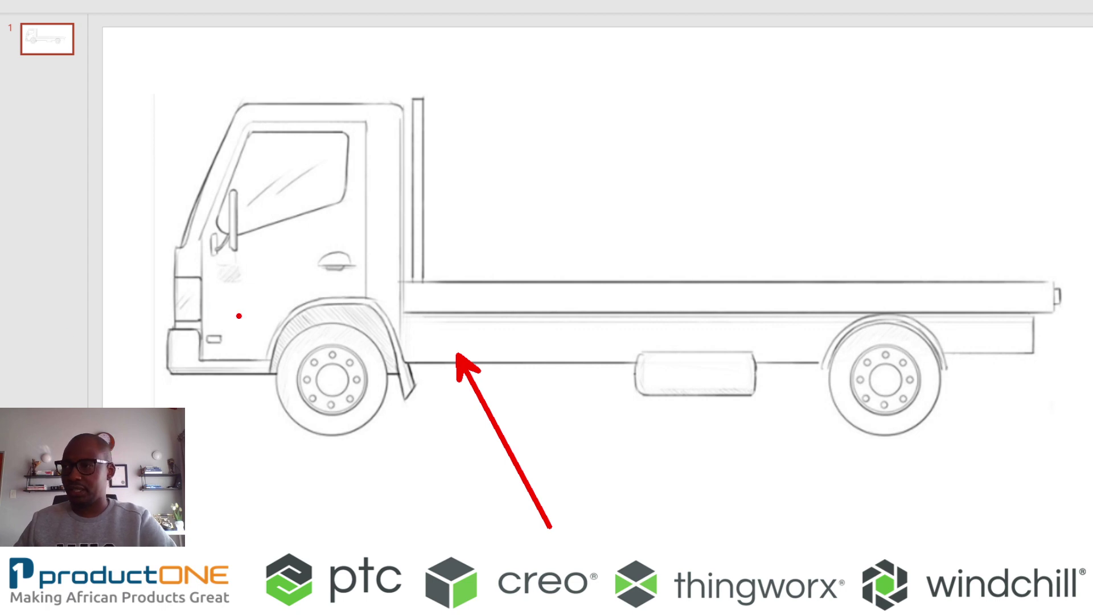
pyautogui.moveTo(239, 317); pyautogui.dragTo(190, 455)
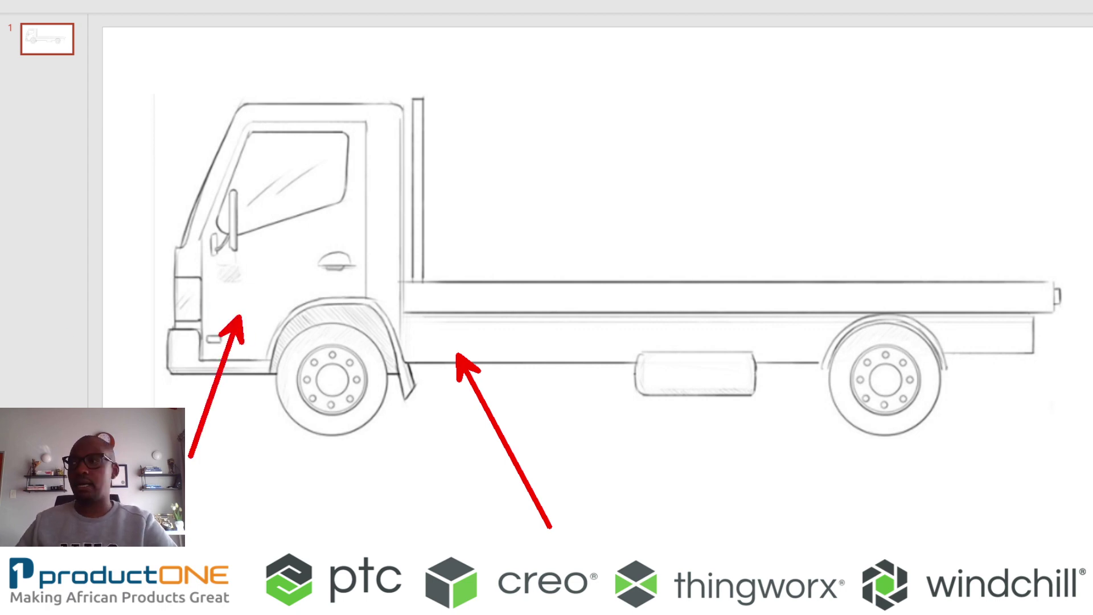
pyautogui.moveTo(665, 280); pyautogui.dragTo(786, 184)
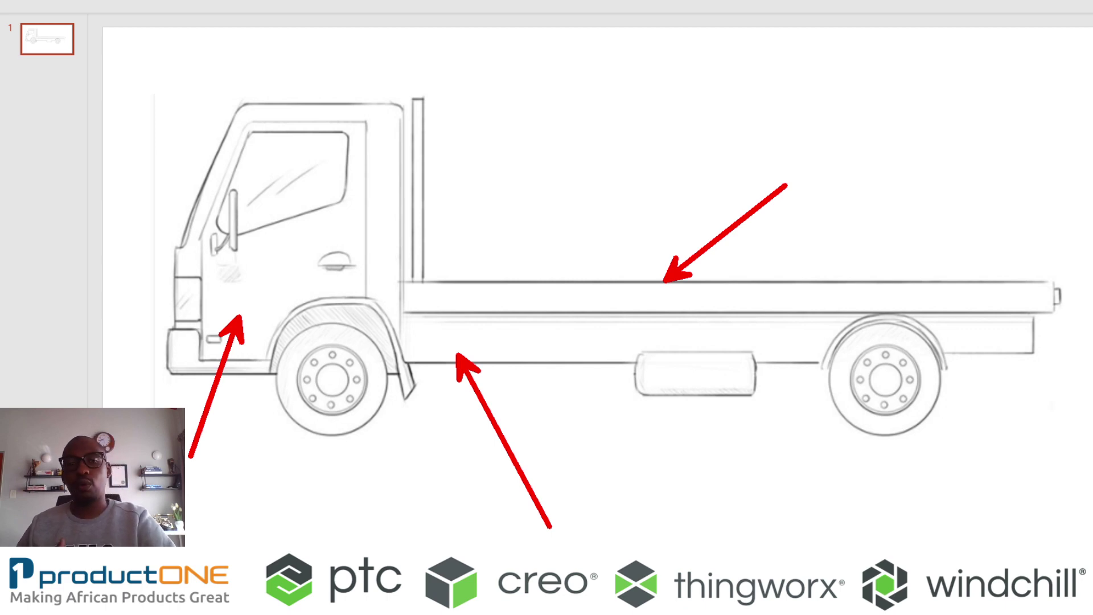
pyautogui.press('Escape')
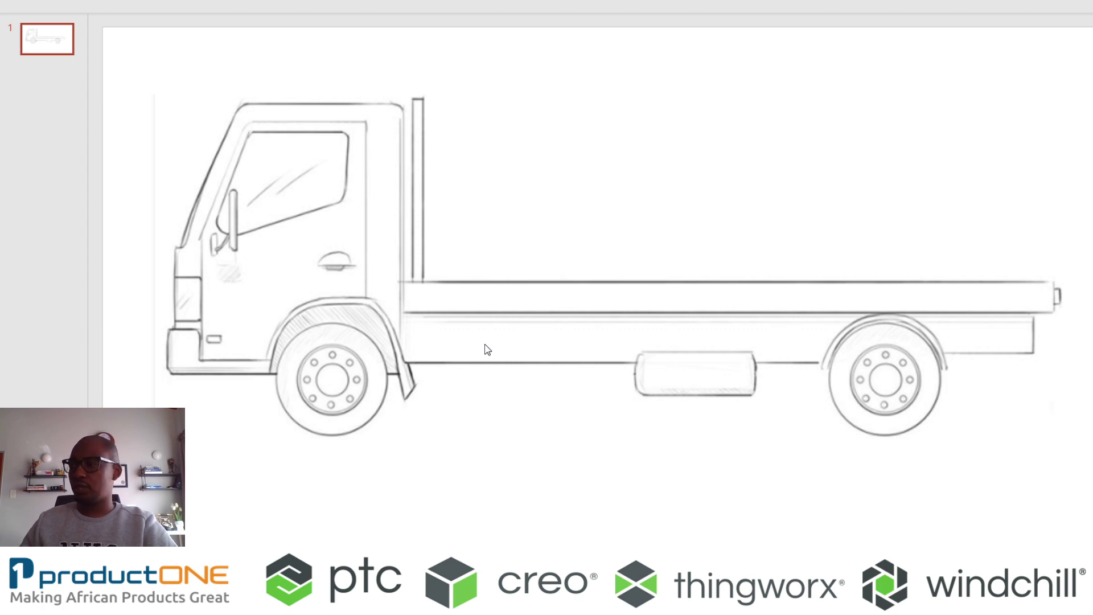
pyautogui.hotkey('alt', 'Tab')
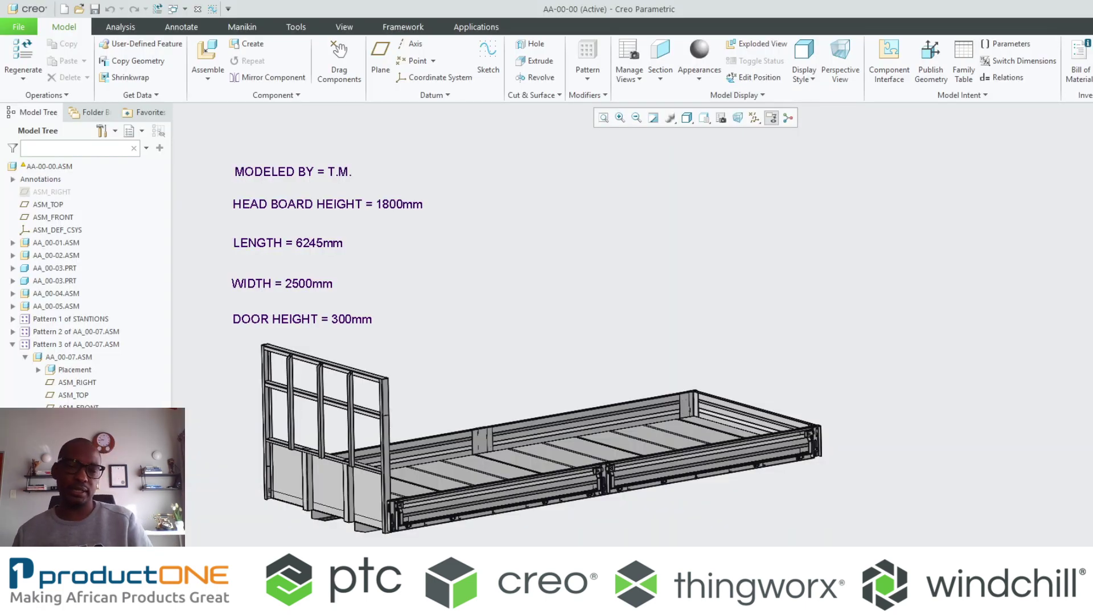
pyautogui.keyDown('shift'); pyautogui.moveTo(365, 516); pyautogui.dragTo(501, 439, button='middle'); pyautogui.keyUp('shift')
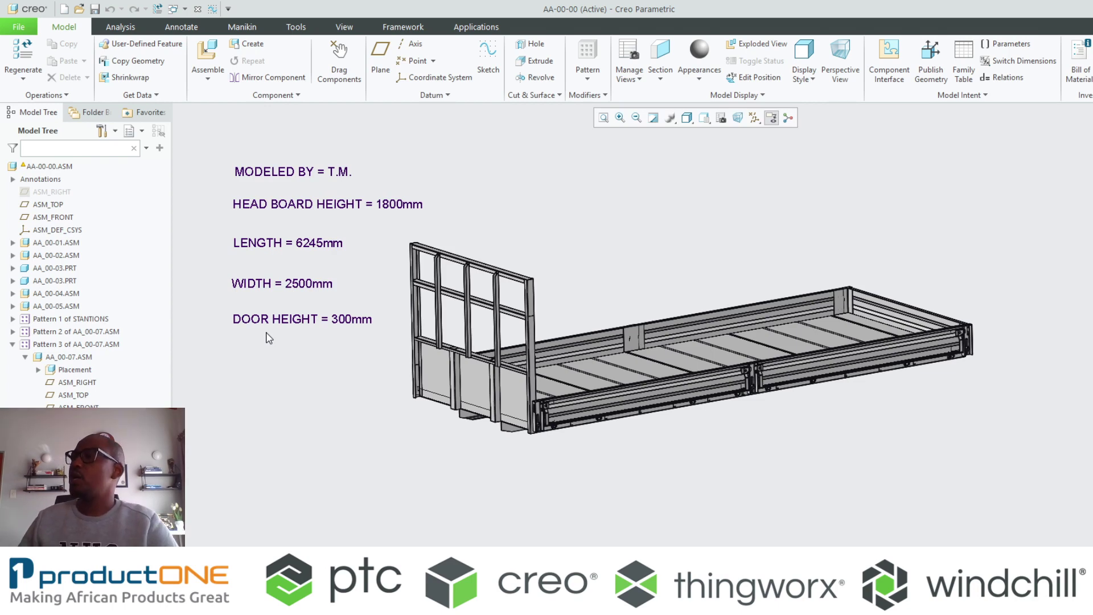
pyautogui.moveTo(456, 301); pyautogui.dragTo(483, 291, button='middle')
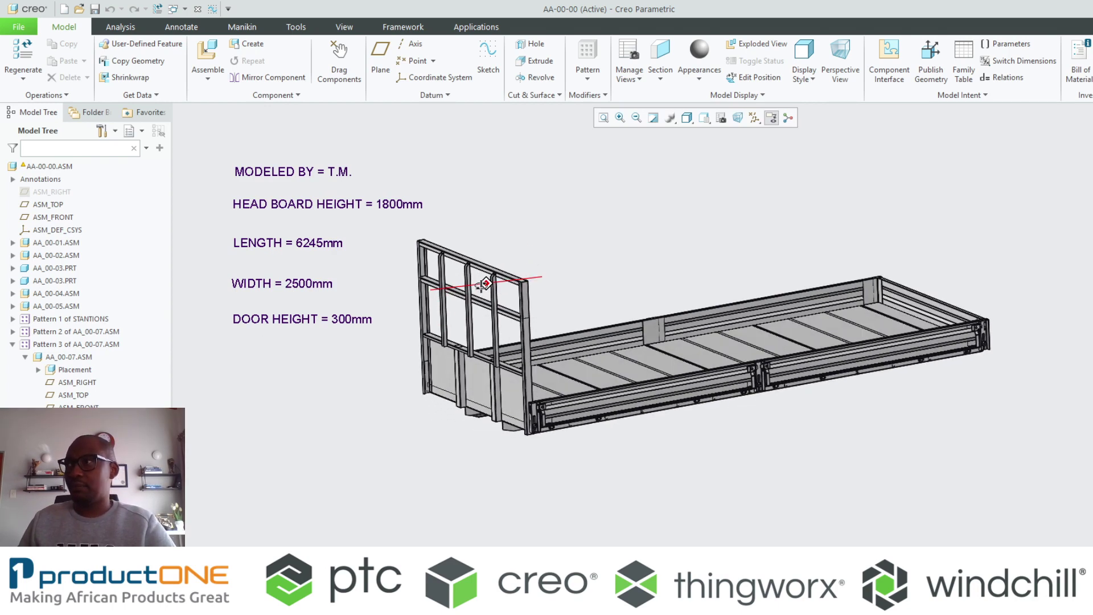
# Step: Open the aa-00-00.drw assembly drawing and bring its title block into view
pyautogui.click(79, 10)
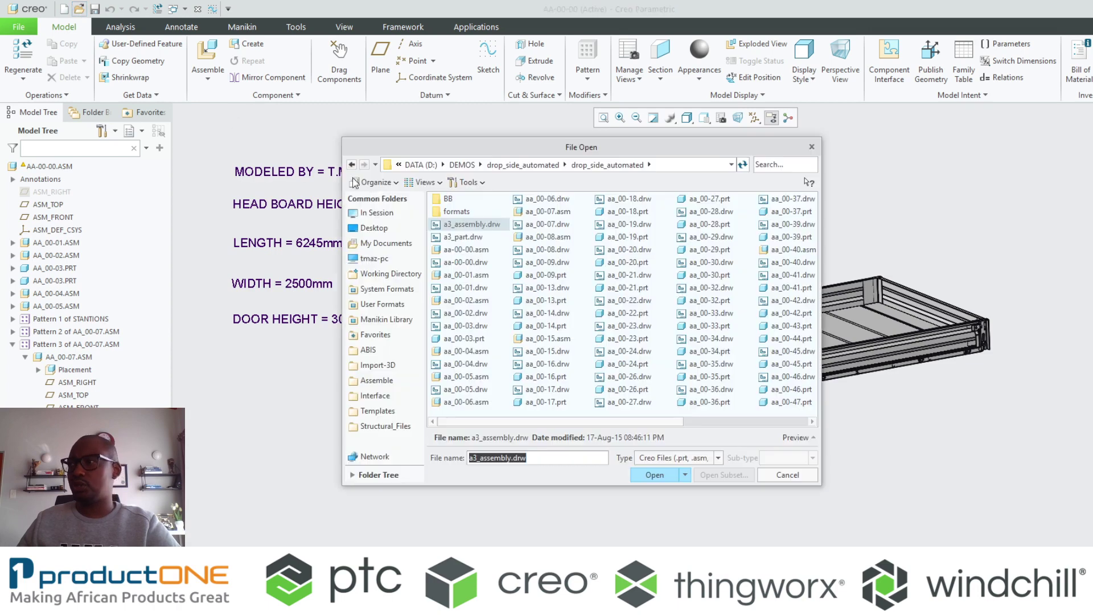
pyautogui.click(471, 262)
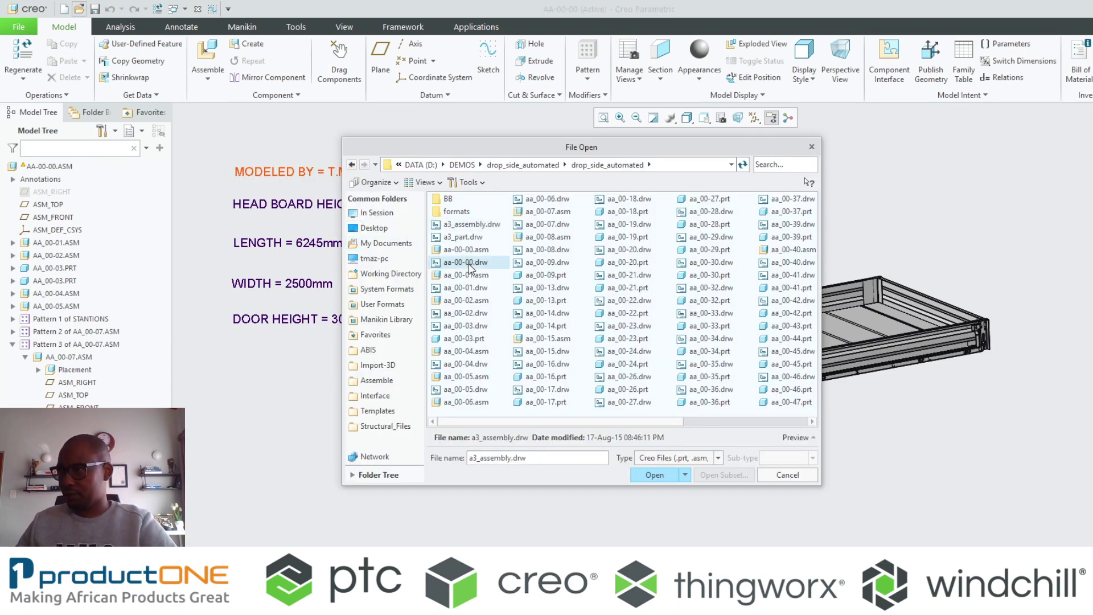
pyautogui.click(647, 475)
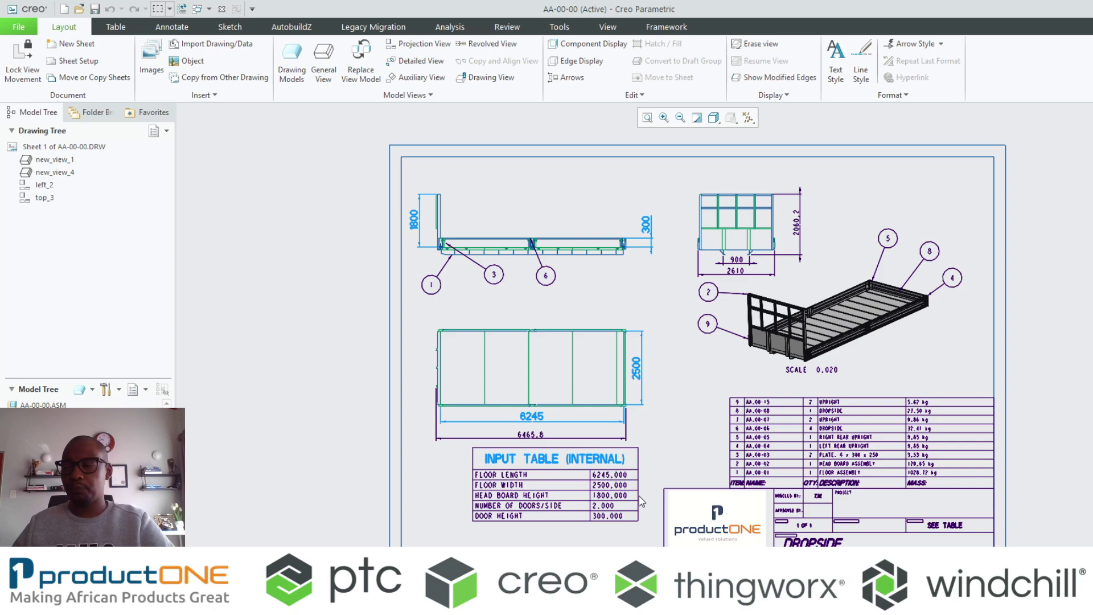
pyautogui.scroll(-5, 791, 450)
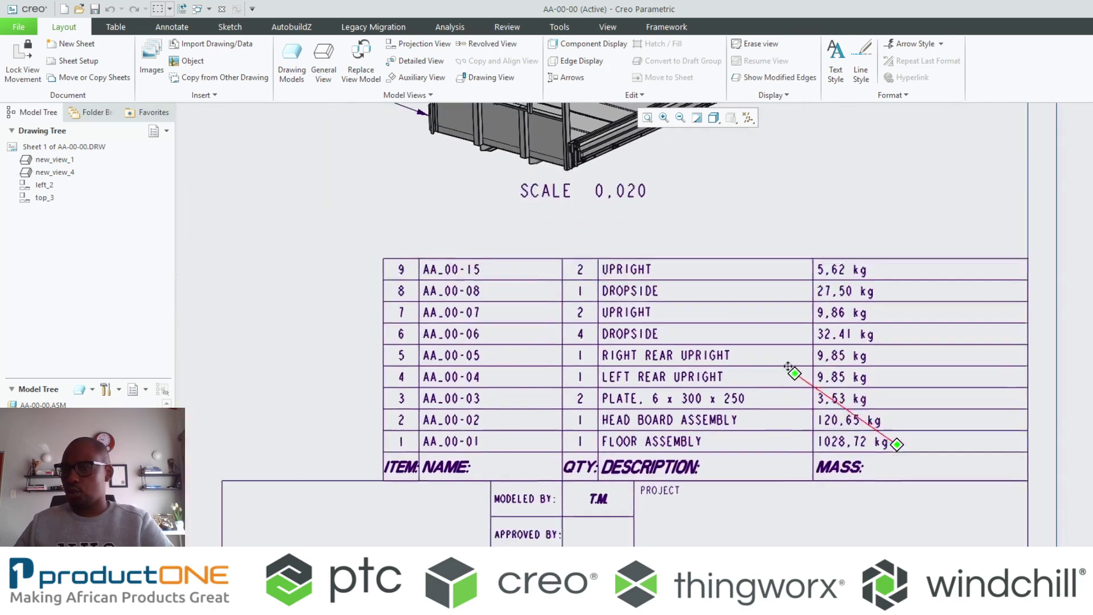
pyautogui.moveTo(788, 367); pyautogui.dragTo(757, 336, button='middle')
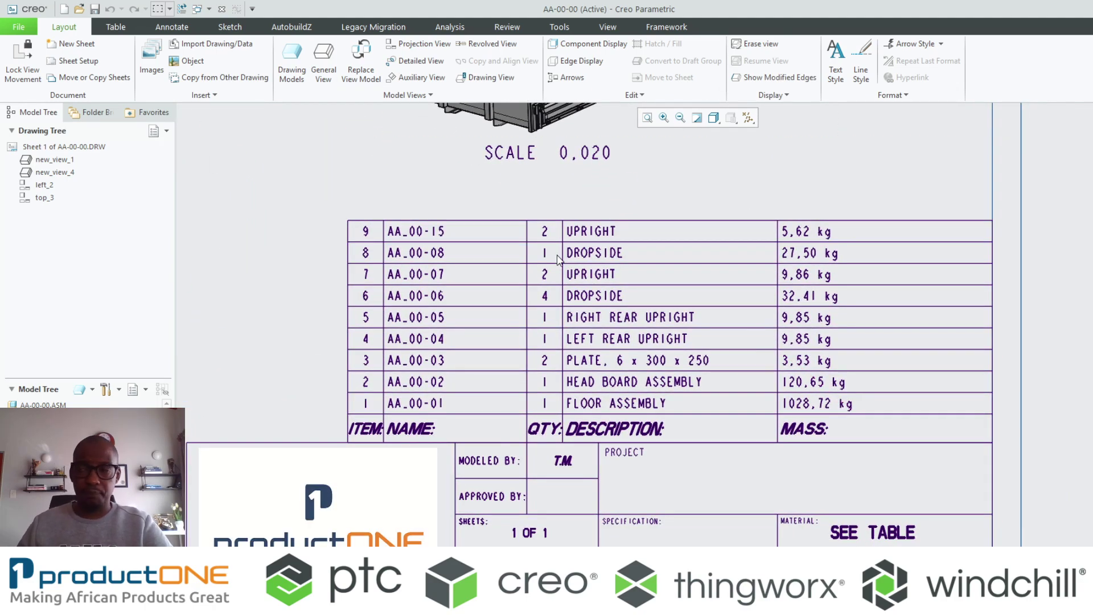
# Step: Filter the file list to drawings and open the aa_00-28.drw lock pin drawing
pyautogui.click(79, 9)
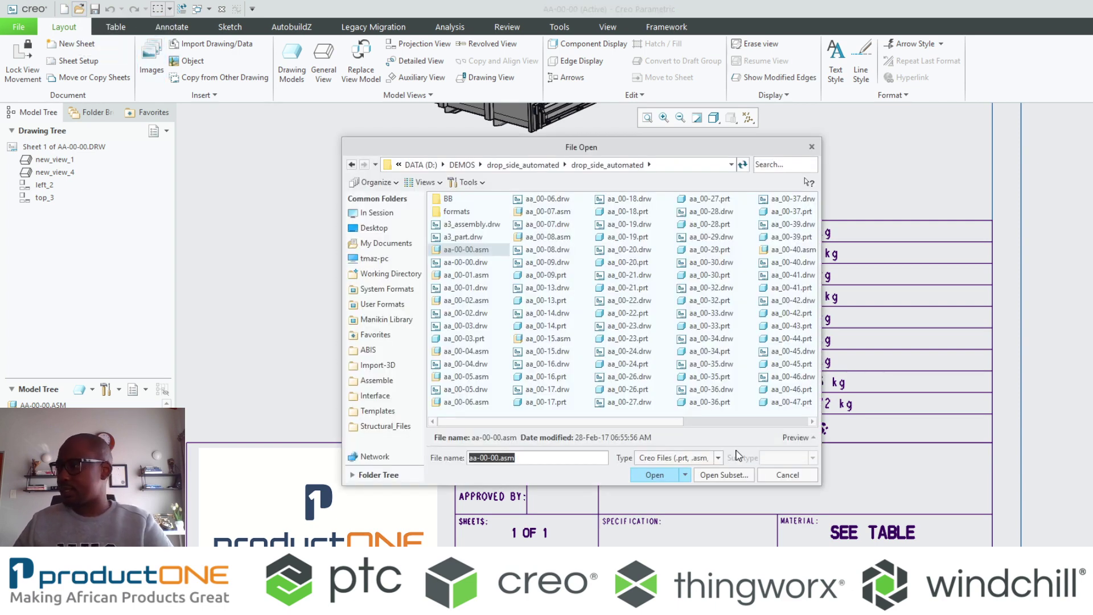
pyautogui.click(720, 459)
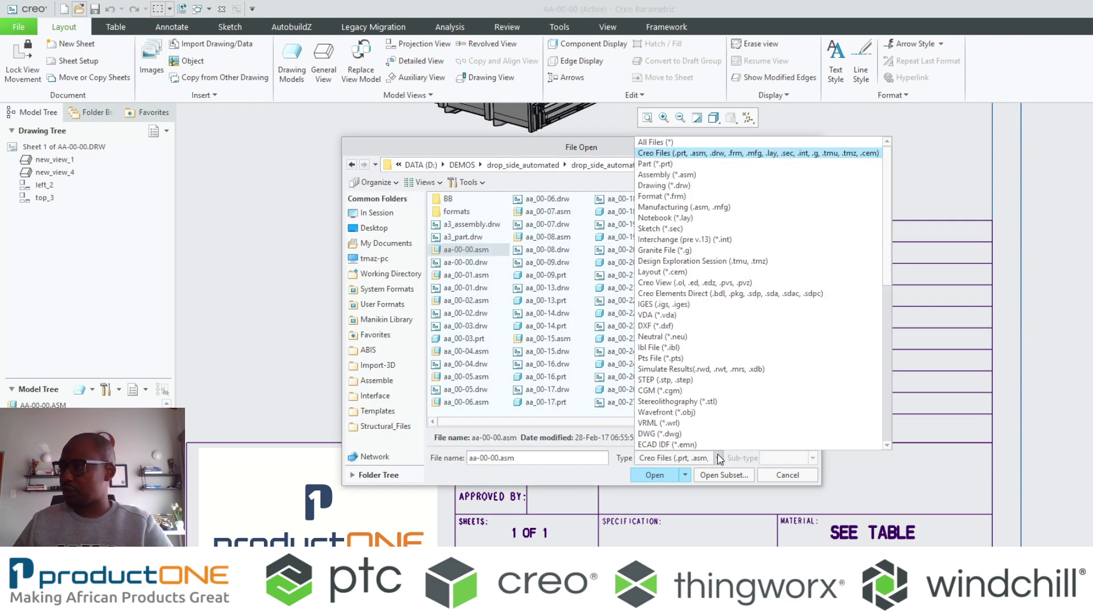
pyautogui.click(649, 187)
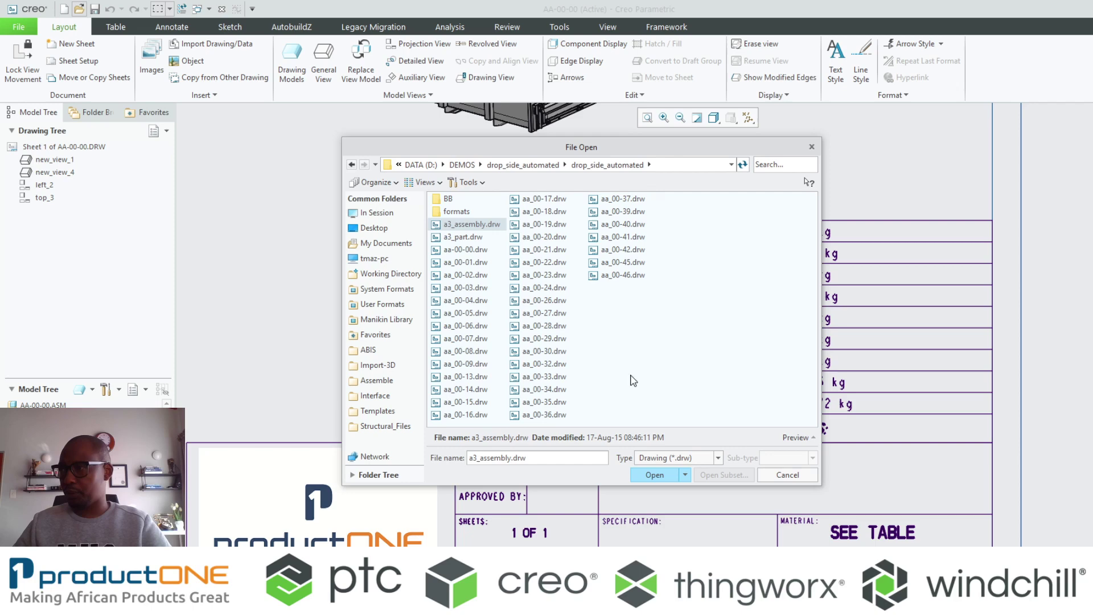
pyautogui.press('Return')
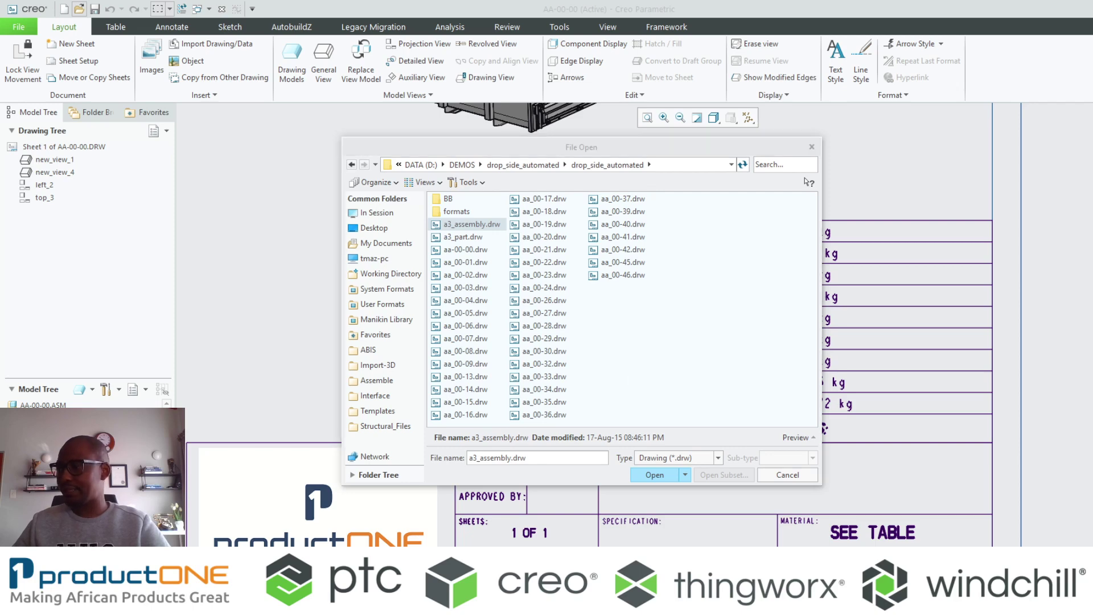
pyautogui.click(507, 327)
pyautogui.doubleClick(539, 326)
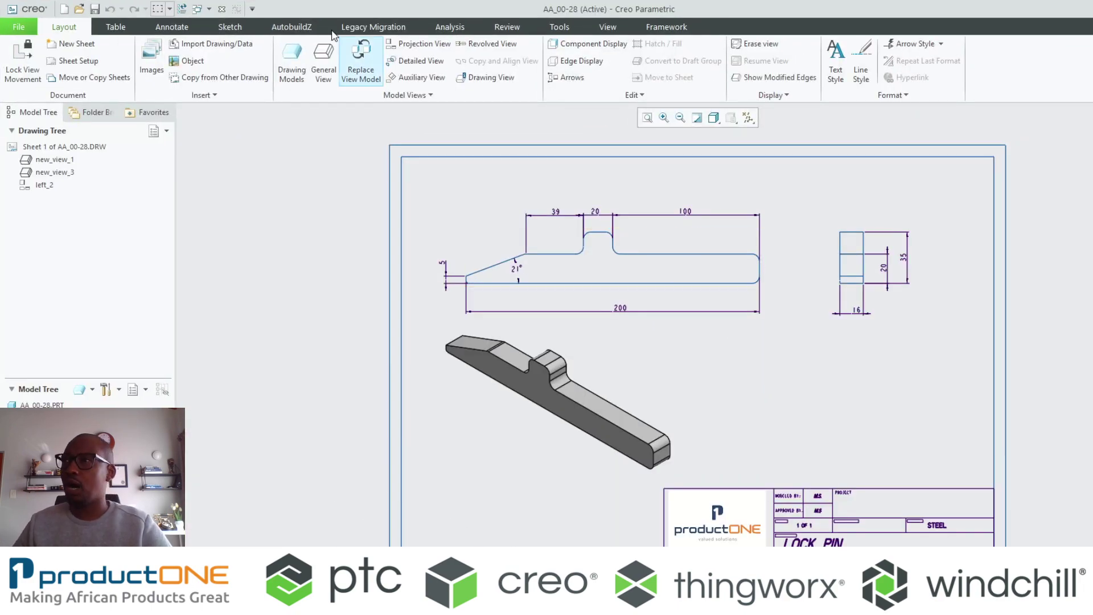
# Step: Close the lock pin drawing and return to the AA-00-00.ASM window
pyautogui.click(220, 9)
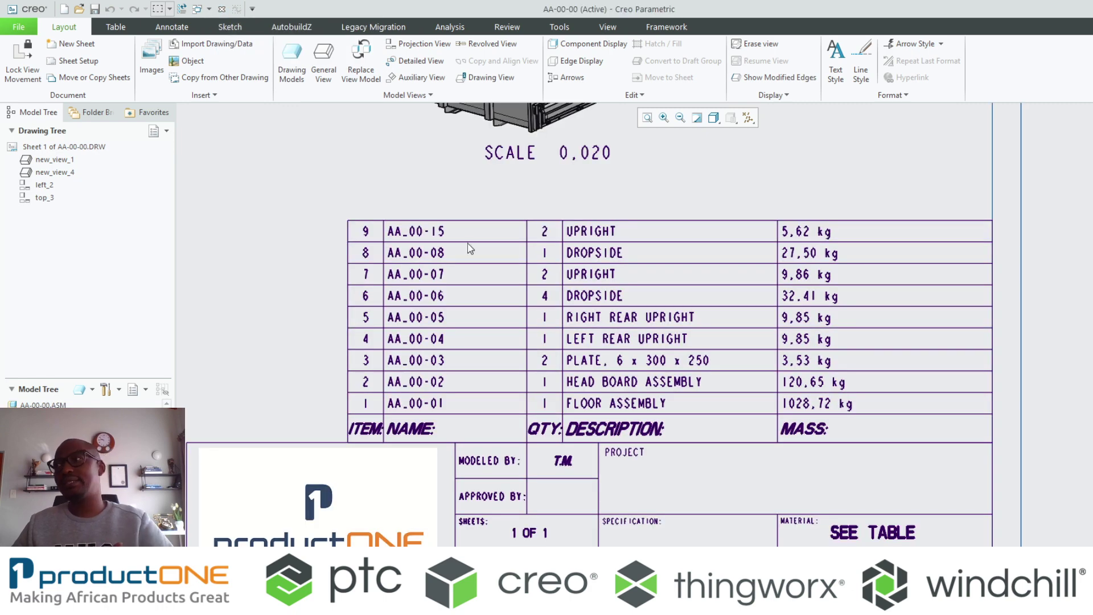
pyautogui.click(197, 9)
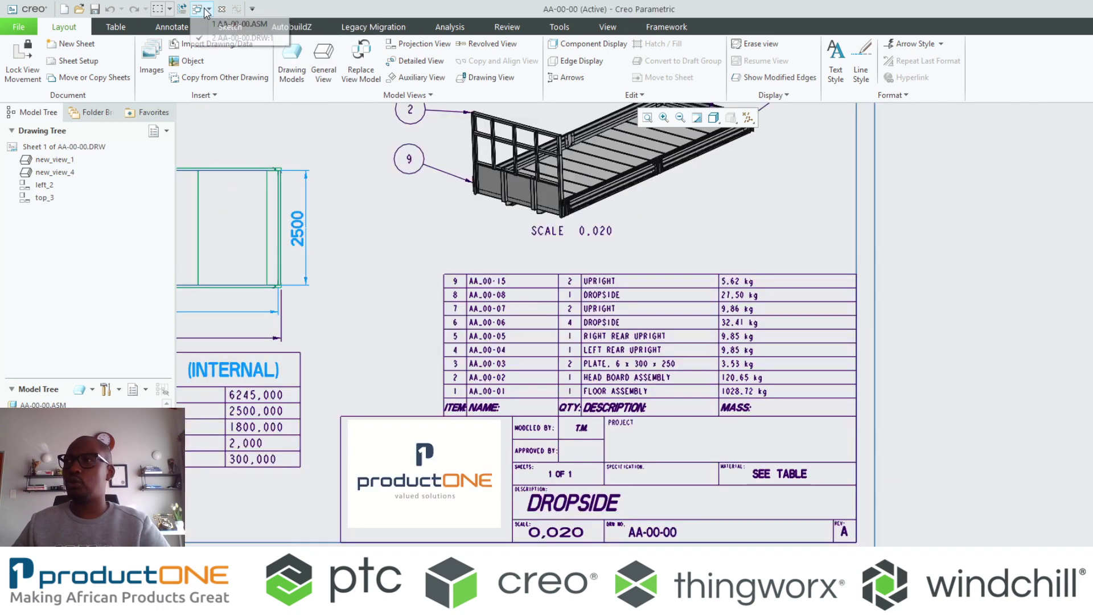
pyautogui.click(239, 32)
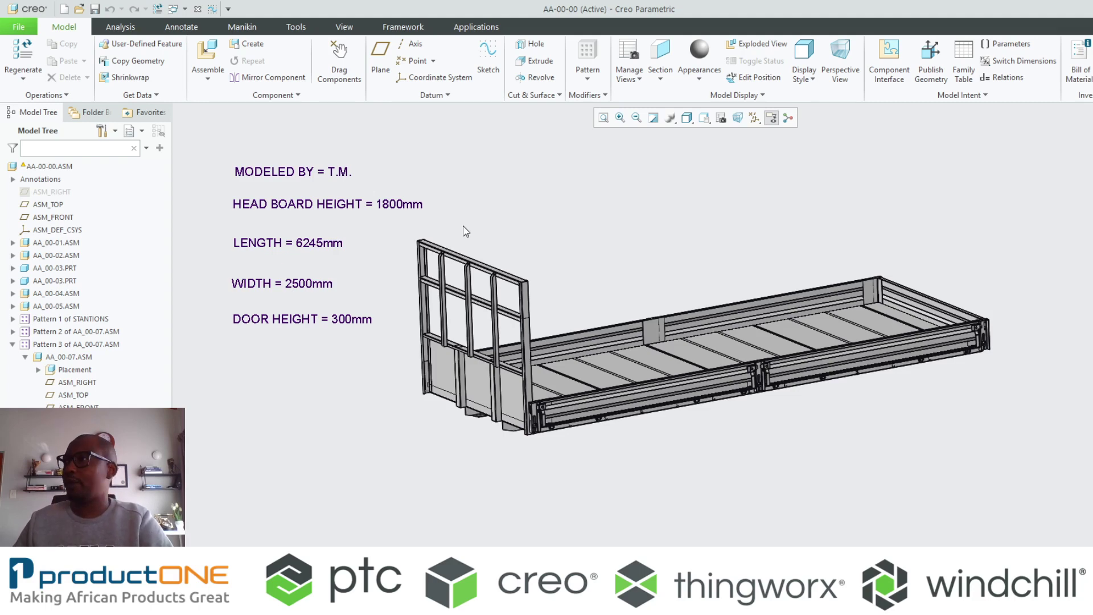
# Step: Review the assembly's relations in the Relations editor, then cancel and confirm discarding the changes
pyautogui.click(296, 27)
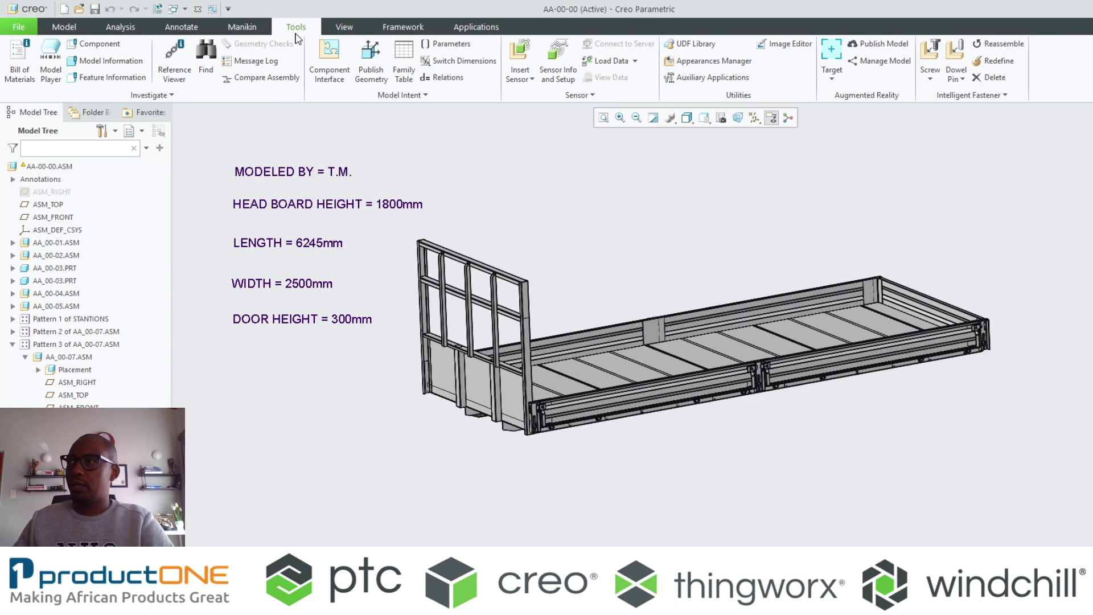
pyautogui.click(443, 77)
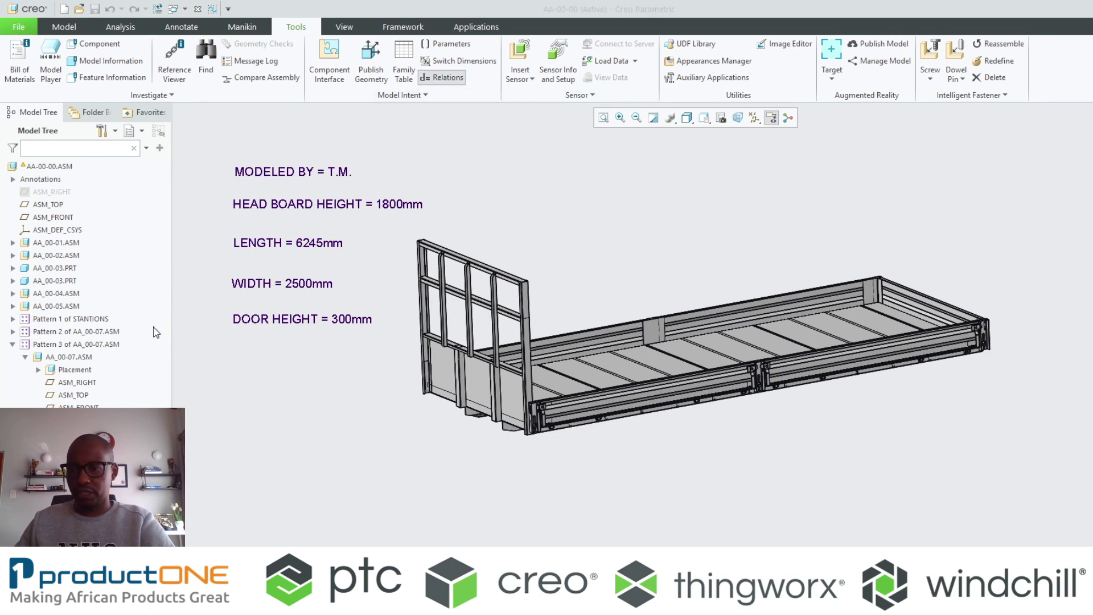
pyautogui.scroll(-4, 572, 273)
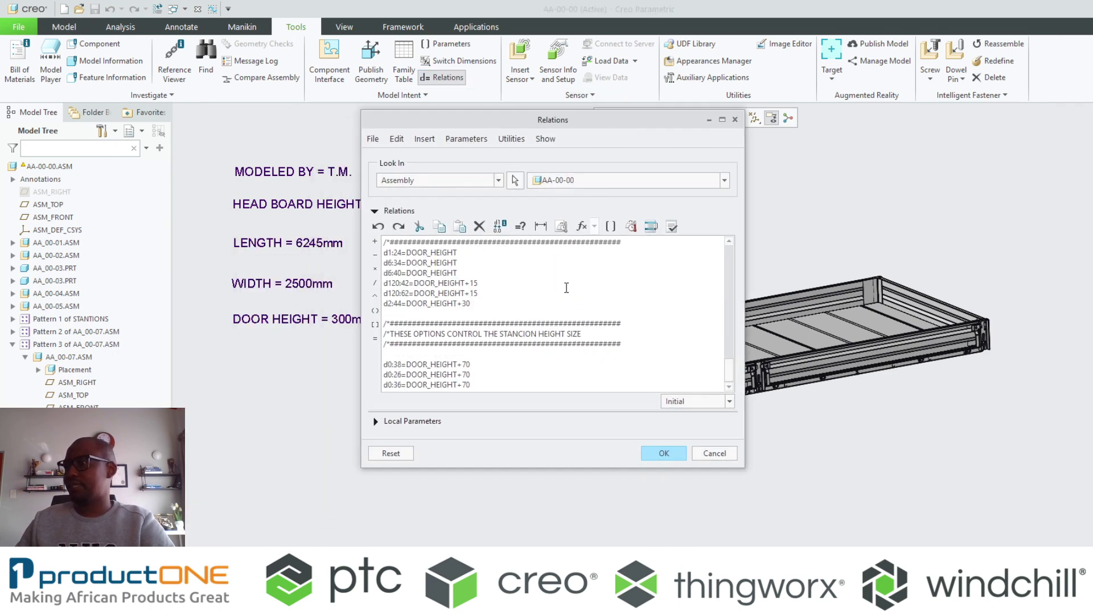
pyautogui.scroll(4, 558, 363)
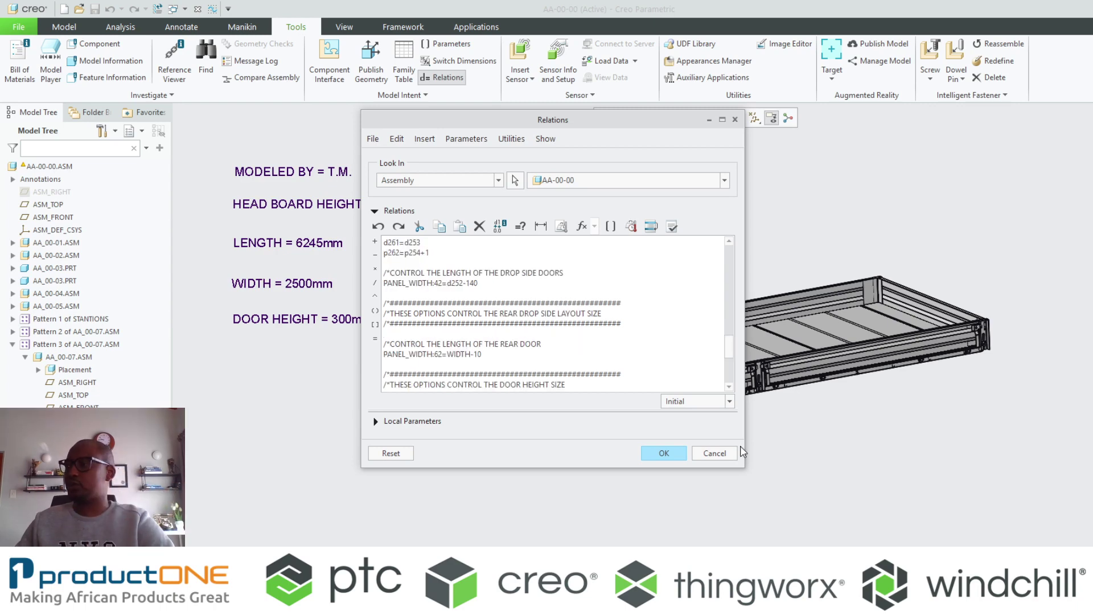
pyautogui.click(719, 453)
pyautogui.click(577, 317)
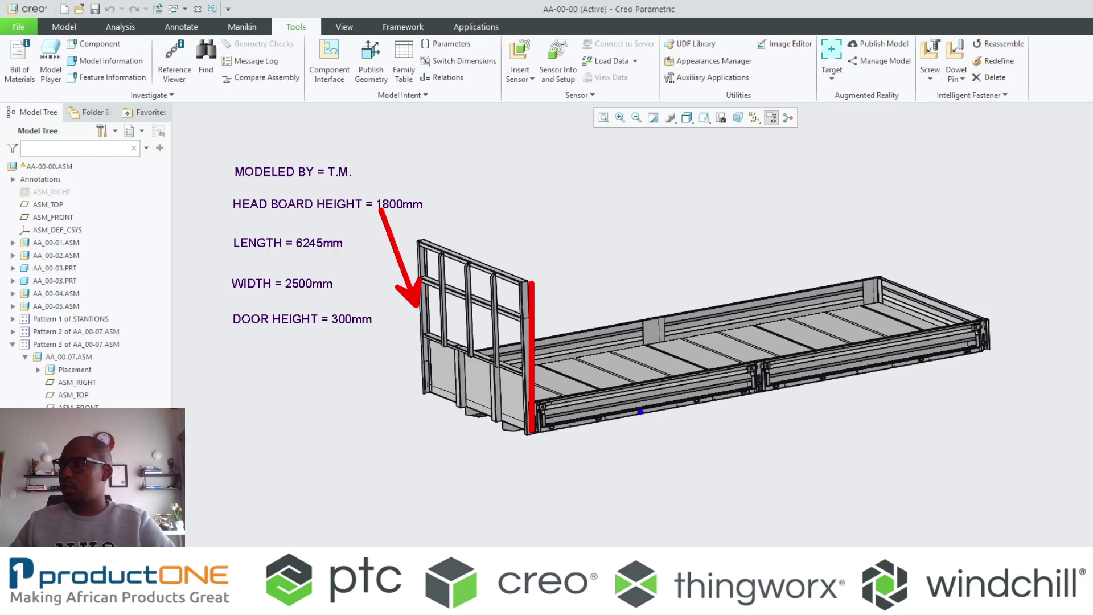
pyautogui.moveTo(640, 411); pyautogui.dragTo(647, 475)
pyautogui.moveTo(848, 455); pyautogui.dragTo(841, 374)
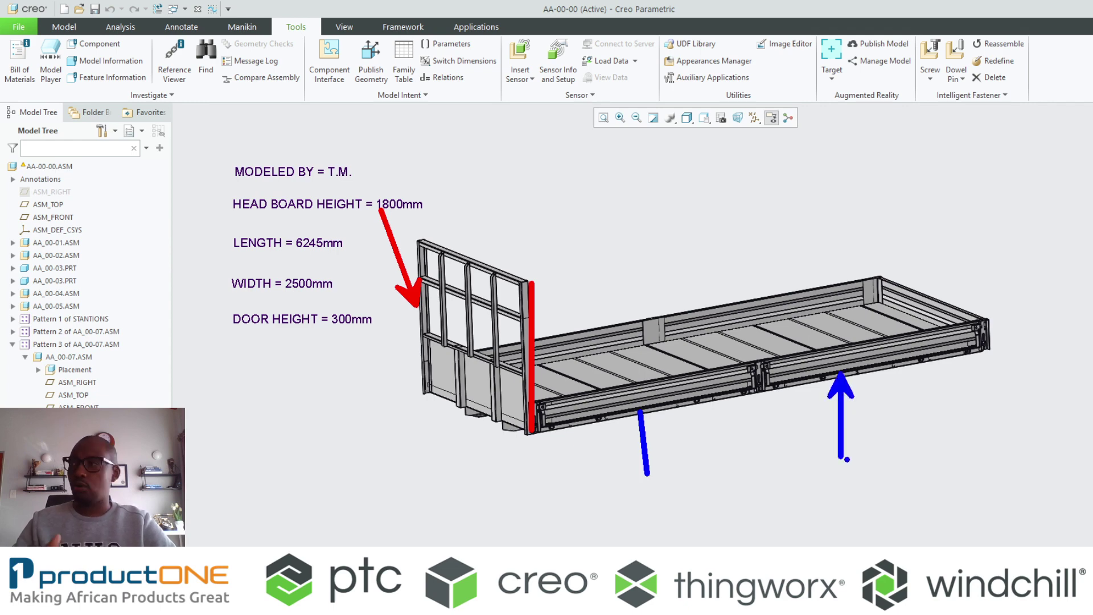
pyautogui.press('Escape')
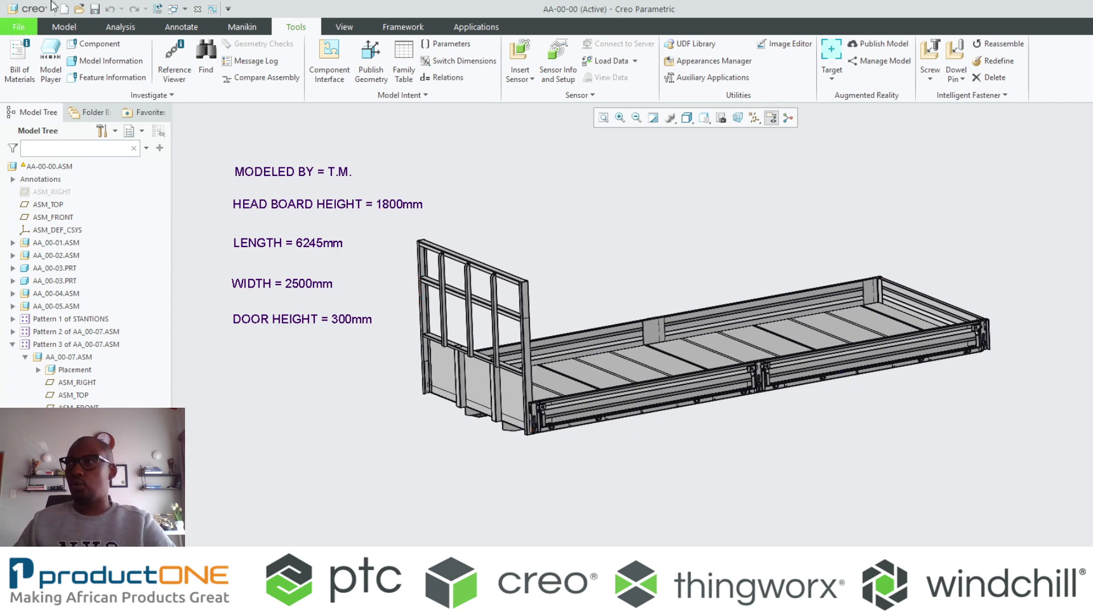
# Step: Switch to the AA-00-00.DRW drawing and pan and zoom onto its parts list table
pyautogui.click(174, 9)
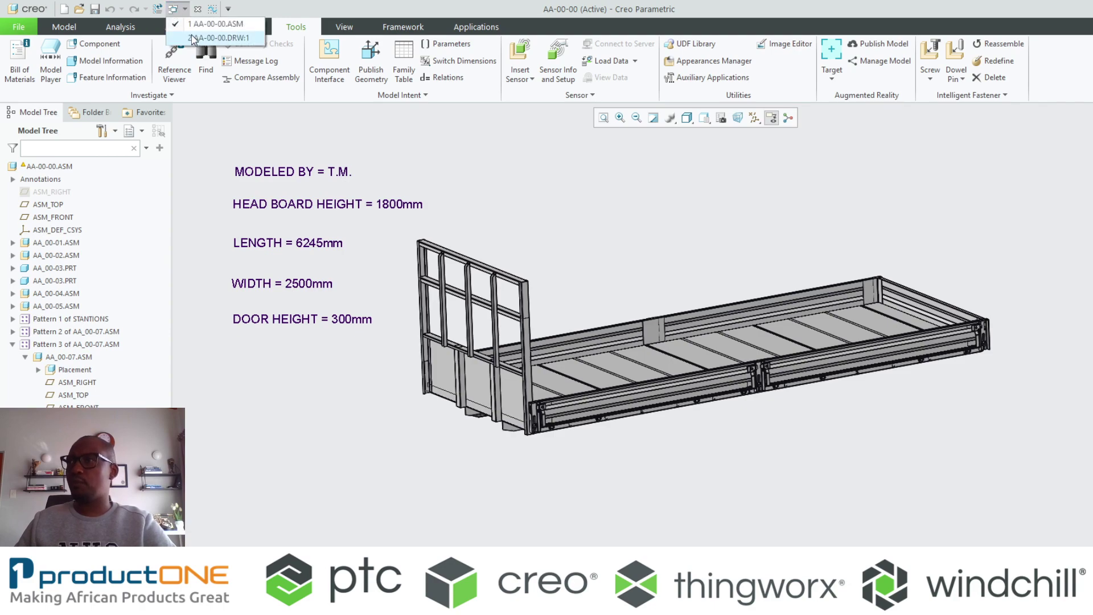
pyautogui.click(220, 38)
pyautogui.moveTo(432, 434); pyautogui.dragTo(515, 442)
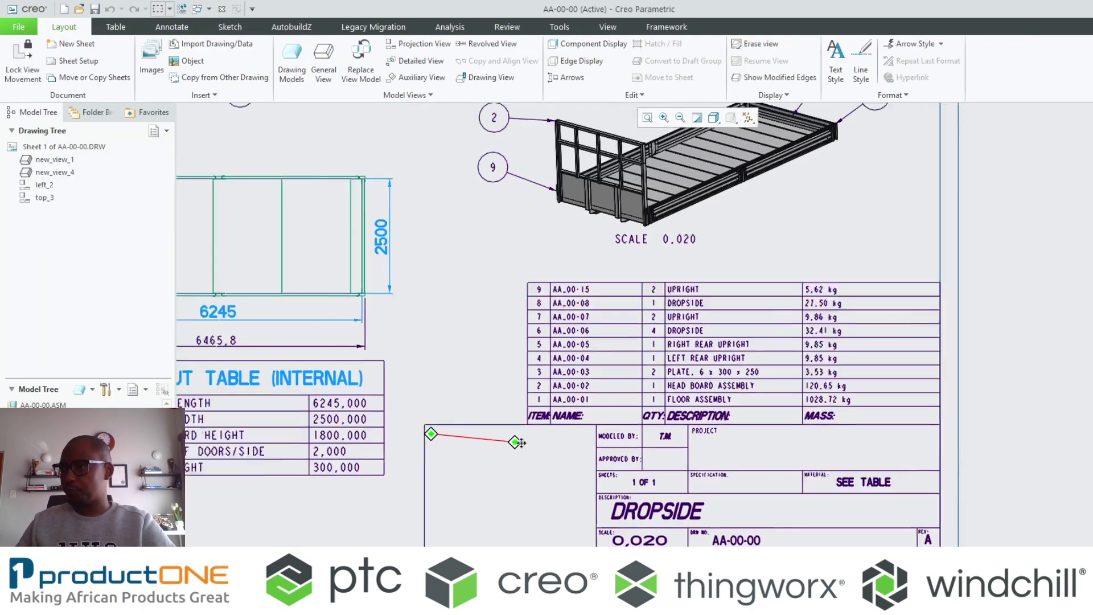
pyautogui.moveTo(516, 442); pyautogui.dragTo(516, 441, button='middle')
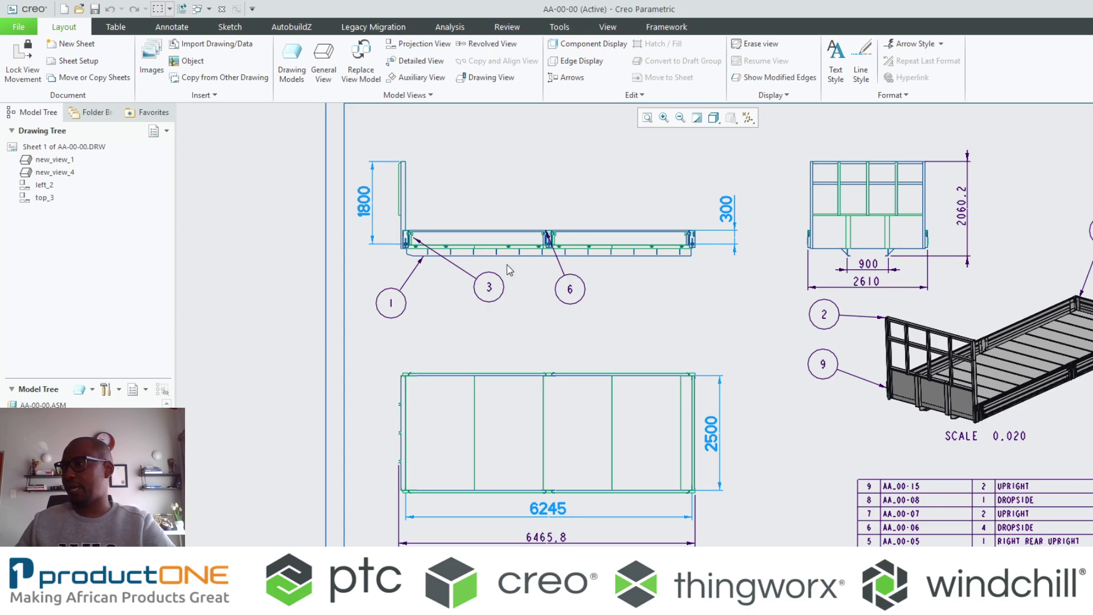
pyautogui.moveTo(509, 268); pyautogui.dragTo(336, 182, button='middle')
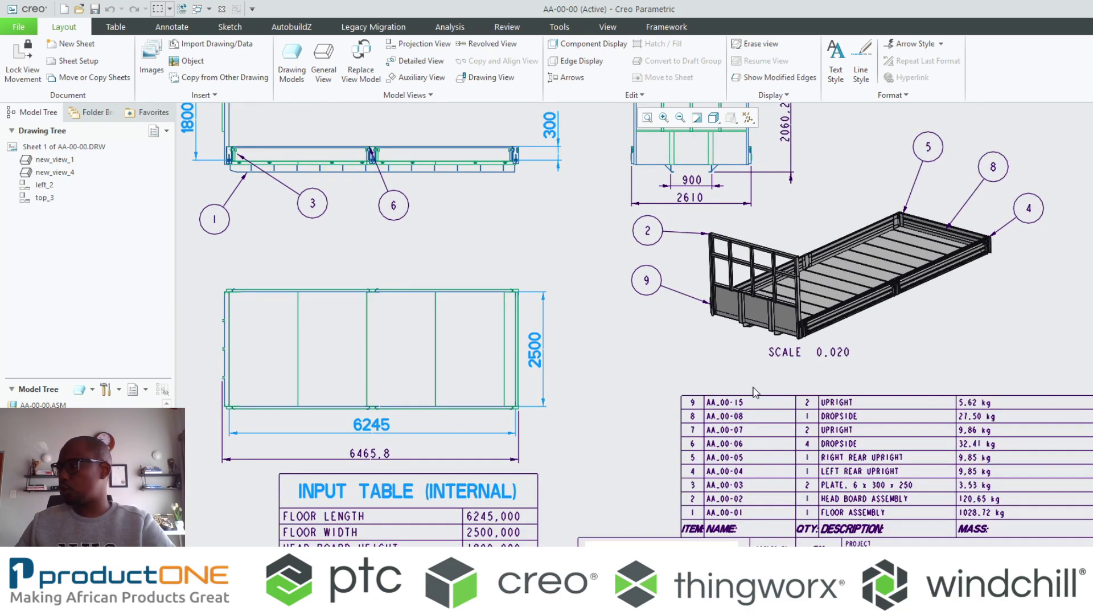
pyautogui.scroll(-5, 755, 391)
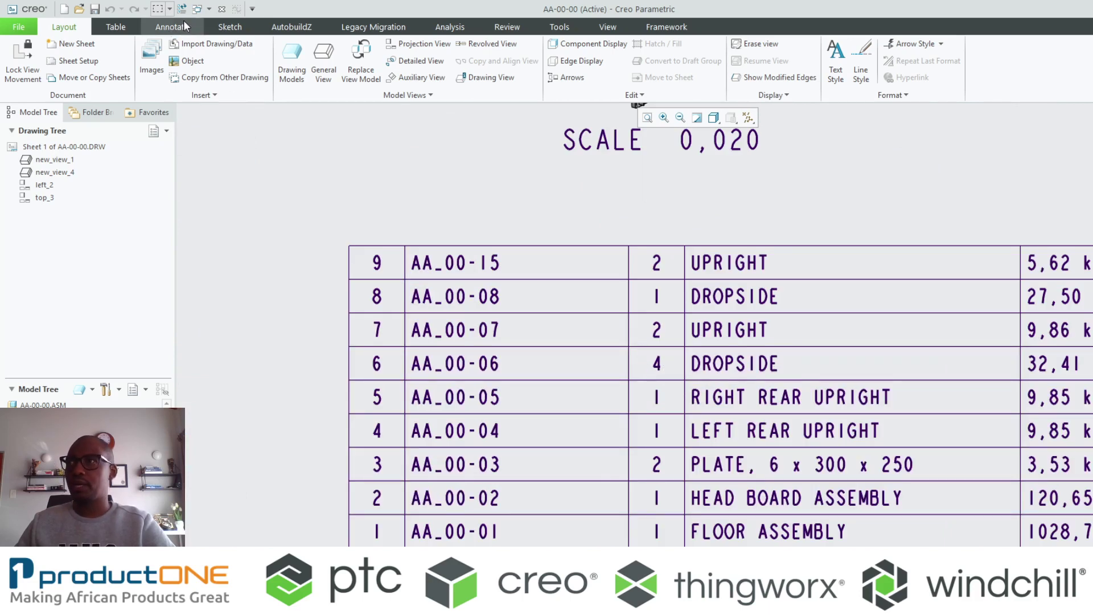
pyautogui.click(199, 8)
# Step: Change the HEAD BOARD HEIGHT note value on the AA-00-00 assembly from 1800 to 2500
pyautogui.click(223, 21)
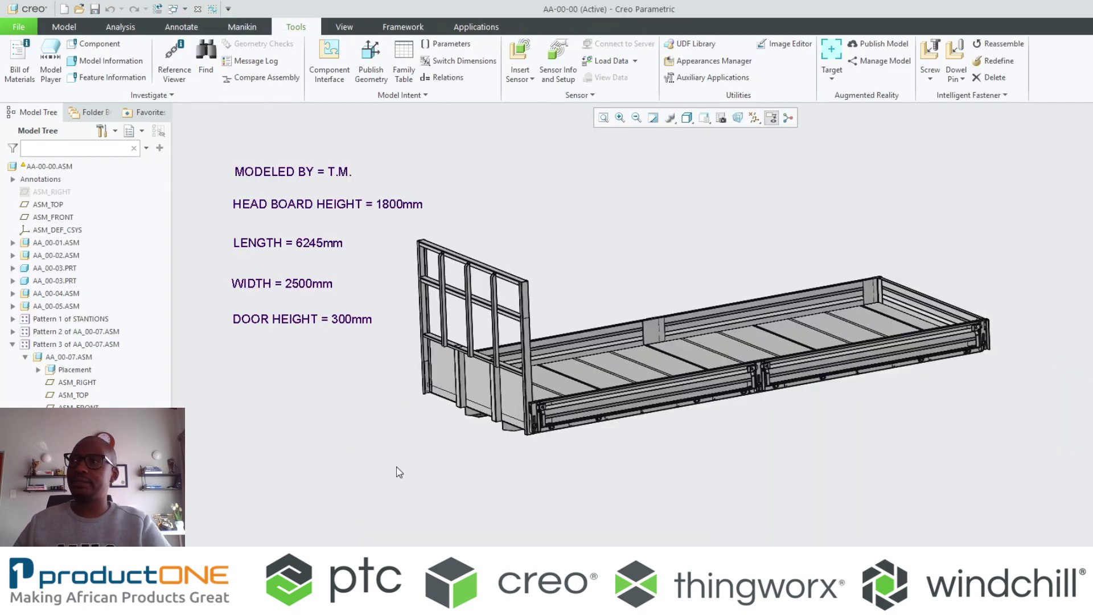
pyautogui.doubleClick(386, 206)
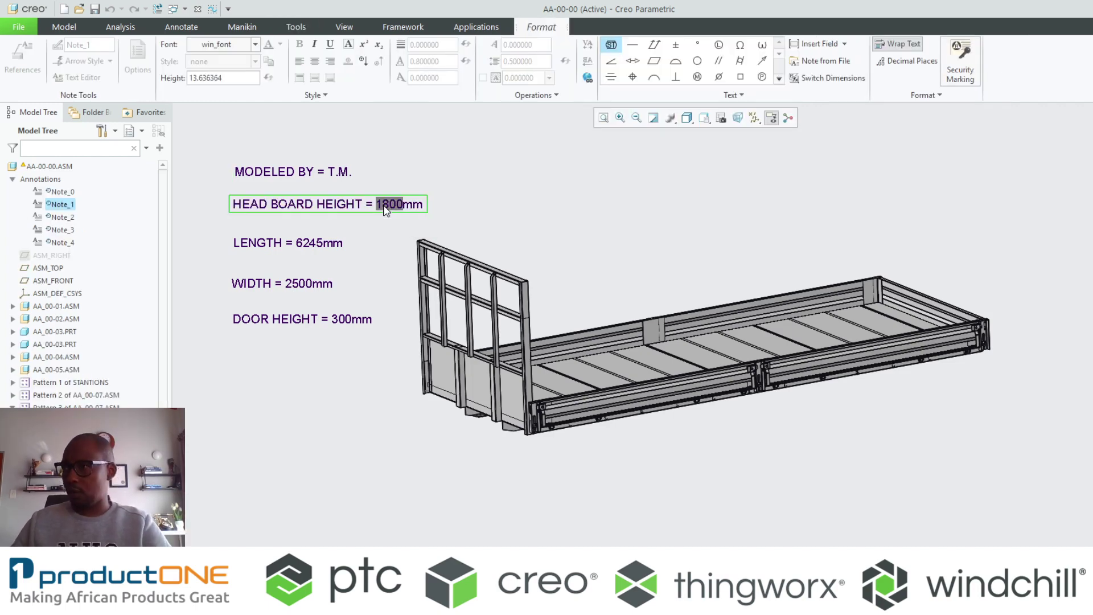
pyautogui.middleClick(413, 197)
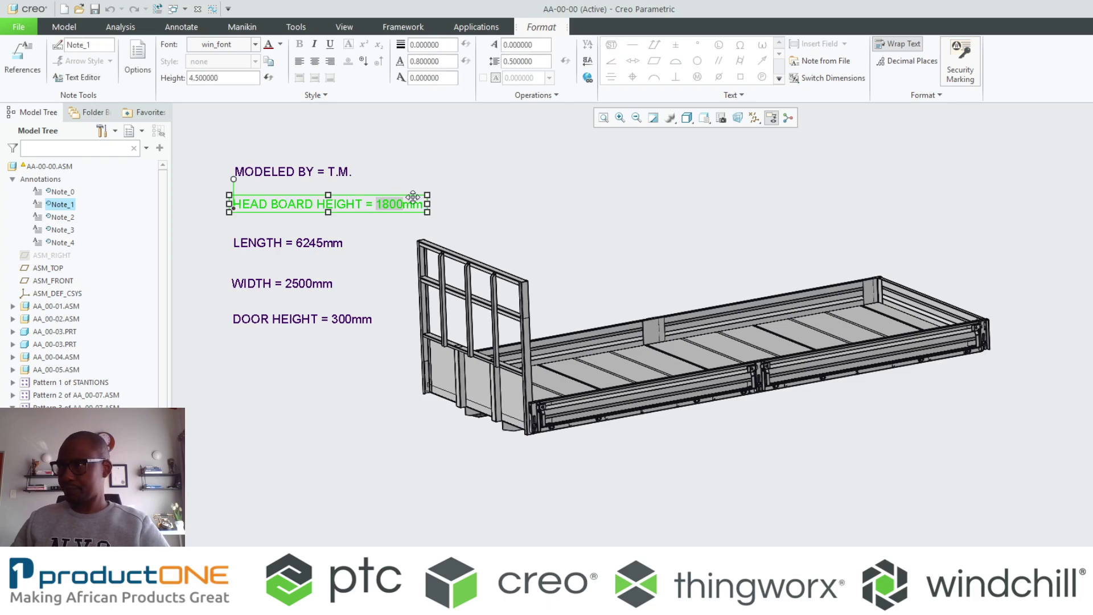
pyautogui.doubleClick(383, 206)
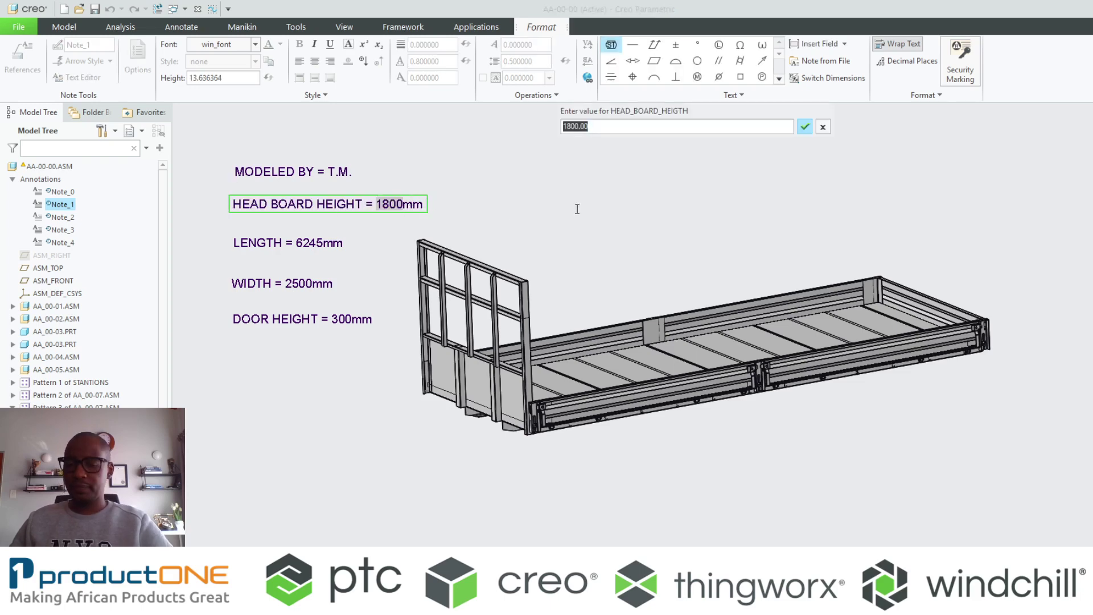
pyautogui.write('2500')
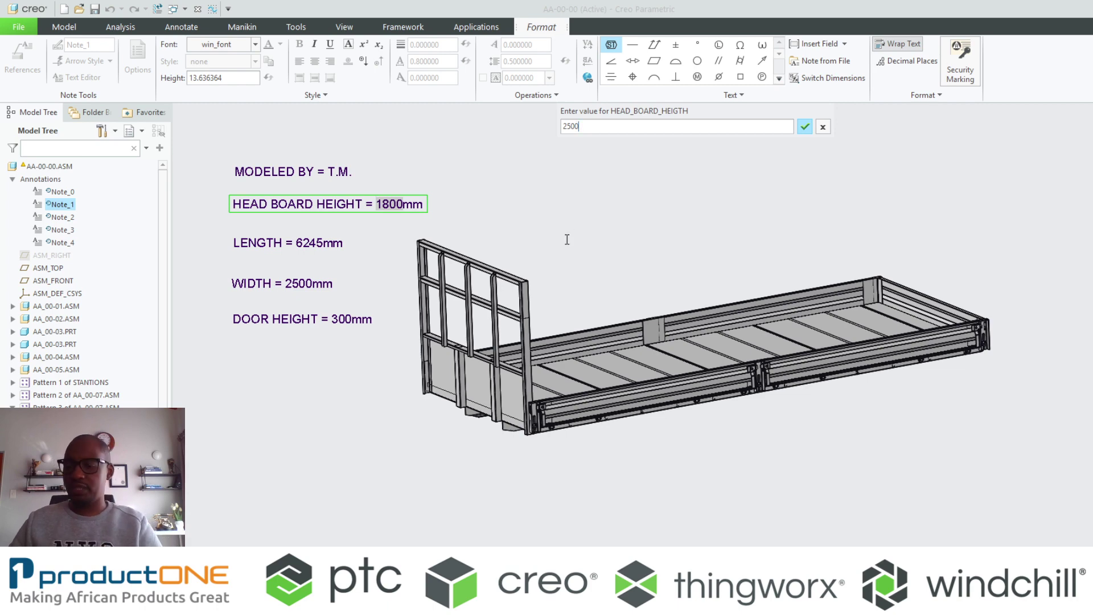
pyautogui.press('Return')
pyautogui.click(669, 186)
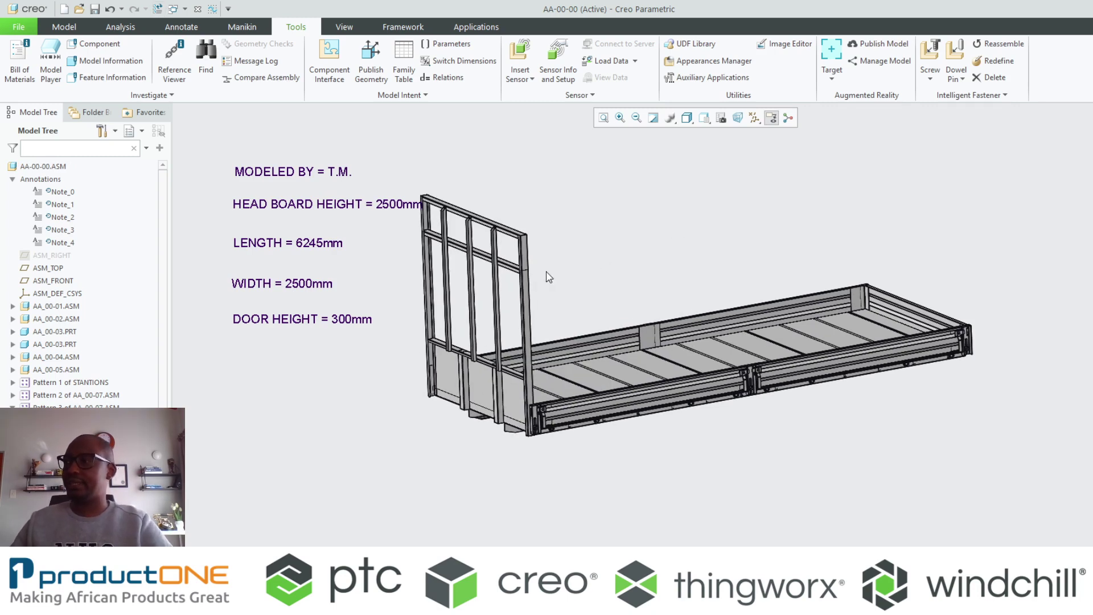
pyautogui.keyDown('shift'); pyautogui.moveTo(549, 268); pyautogui.dragTo(514, 163, button='middle'); pyautogui.keyUp('shift')
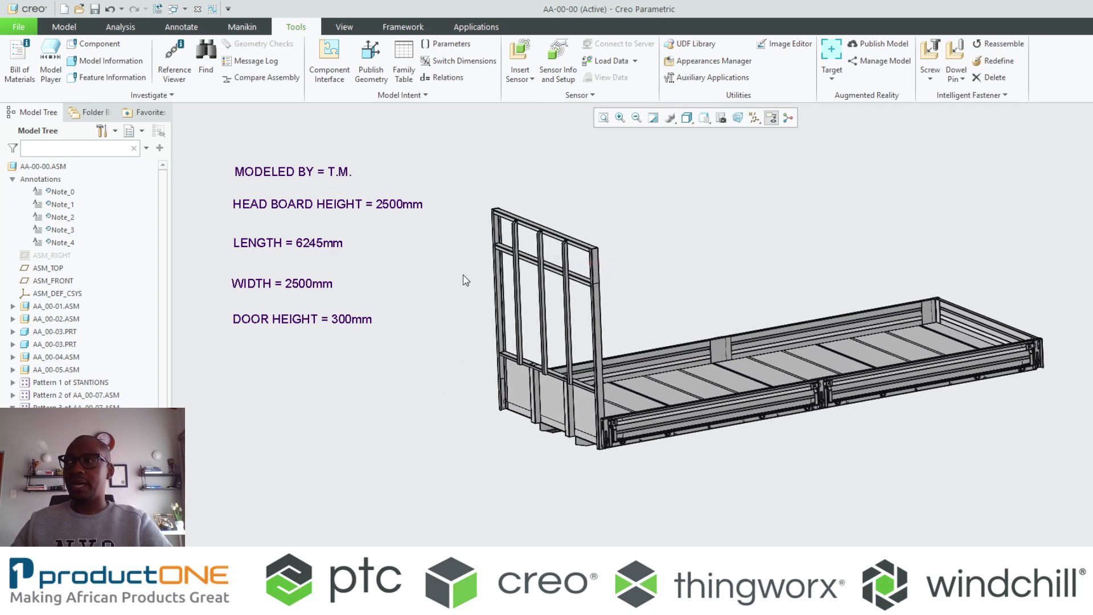
pyautogui.click(185, 8)
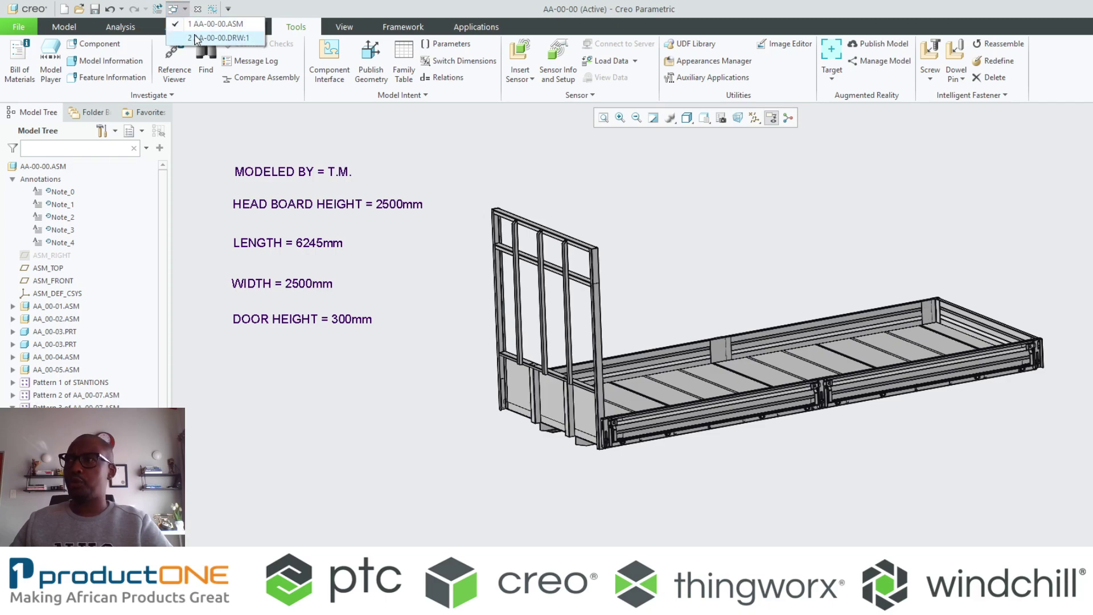
pyautogui.click(197, 38)
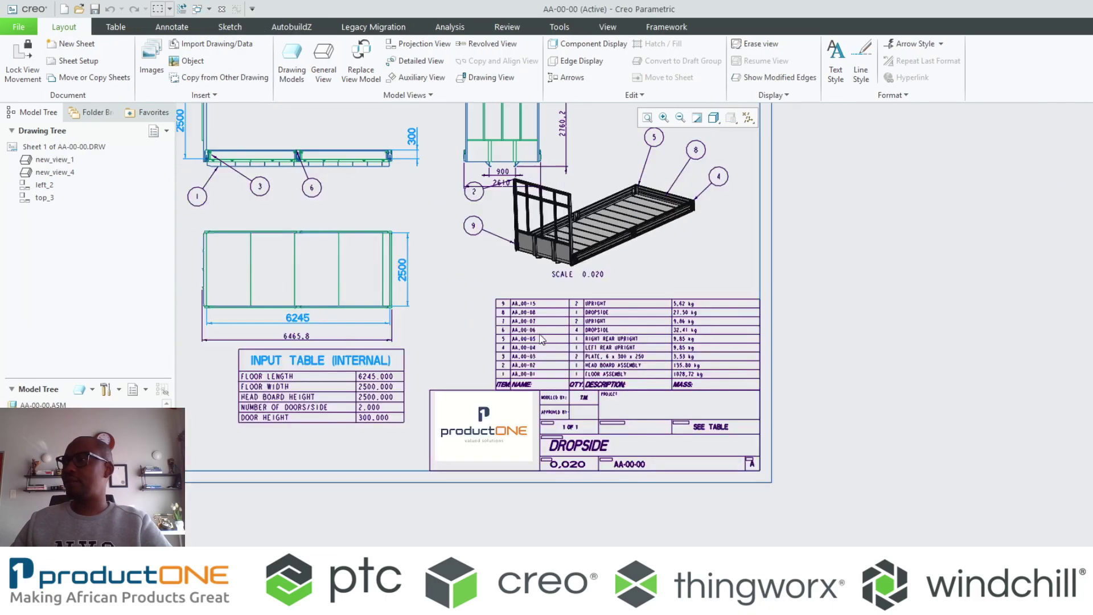
pyautogui.scroll(5, 268, 288)
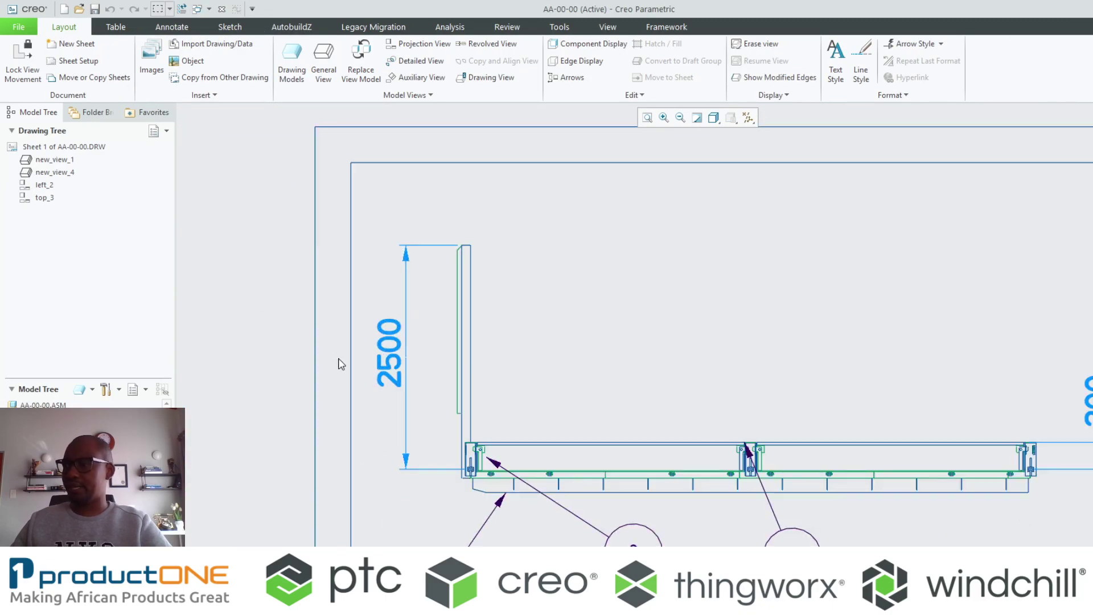
pyautogui.click(197, 8)
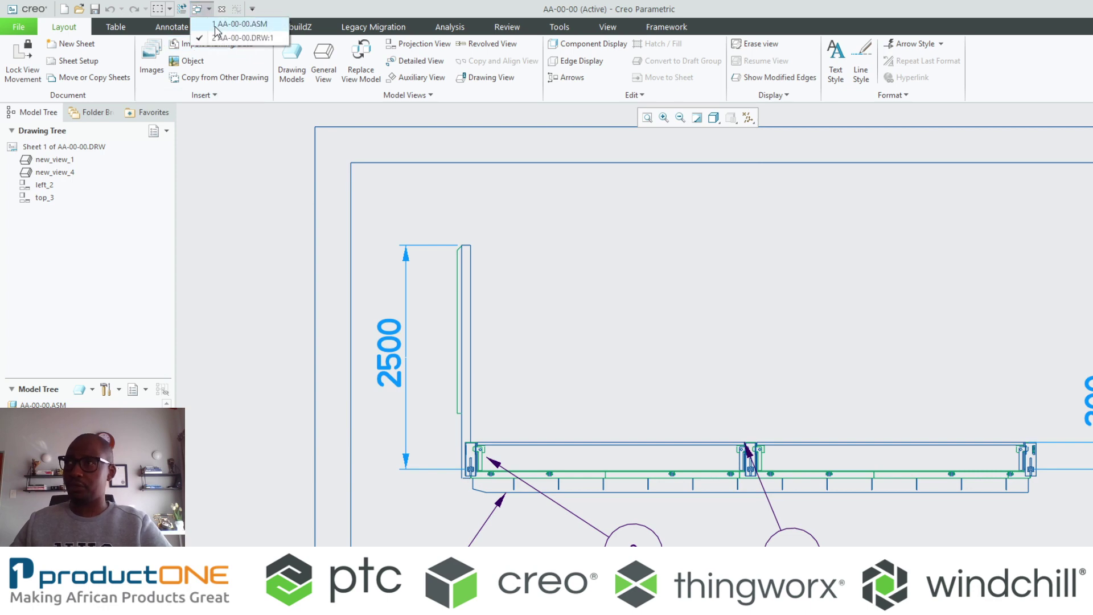
pyautogui.click(216, 24)
pyautogui.moveTo(365, 251)
pyautogui.mouseDown(button='middle')
pyautogui.moveTo(466, 299)
pyautogui.moveTo(487, 291)
pyautogui.mouseUp(button='middle')
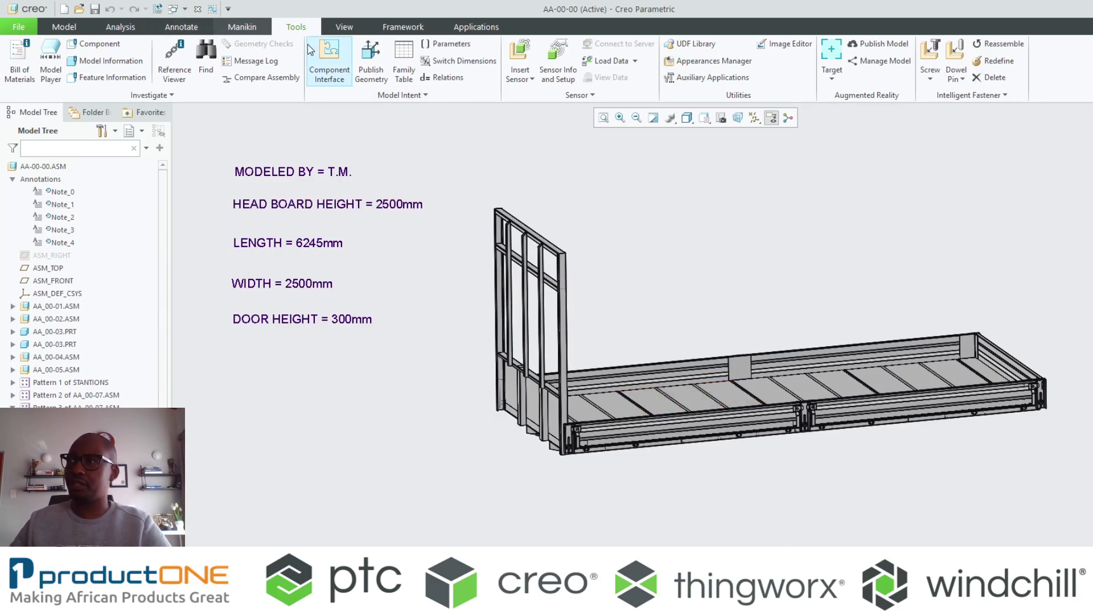
# Step: Set the doors-per-side parameter to three and regenerate the assembly with Ctrl+G
pyautogui.click(447, 44)
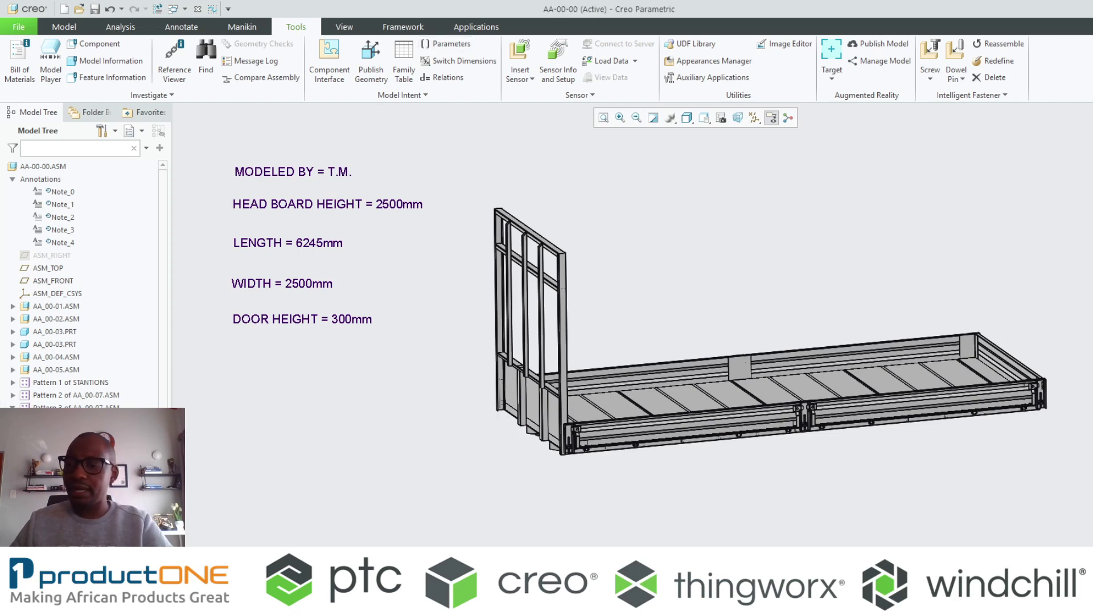
pyautogui.hotkey('ctrl', 'g')
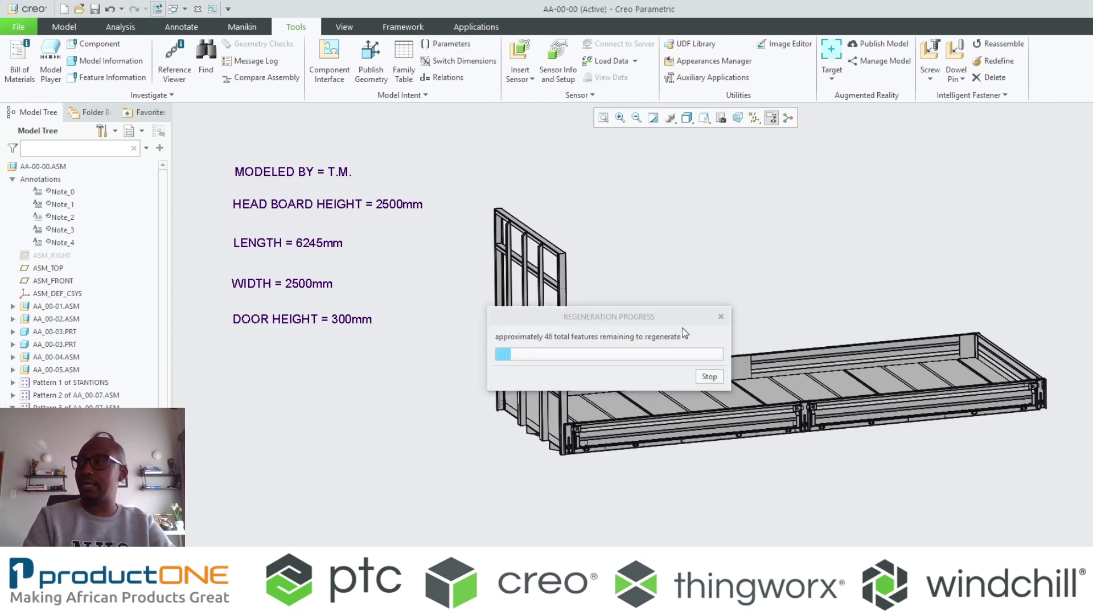
pyautogui.scroll(5, 722, 461)
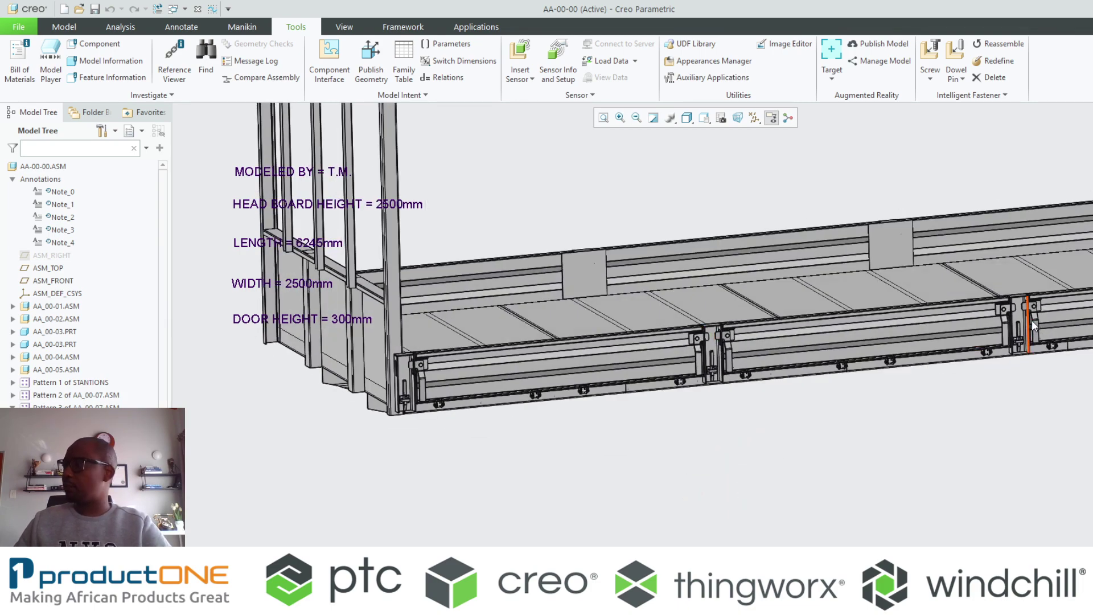
pyautogui.scroll(-2, 514, 382)
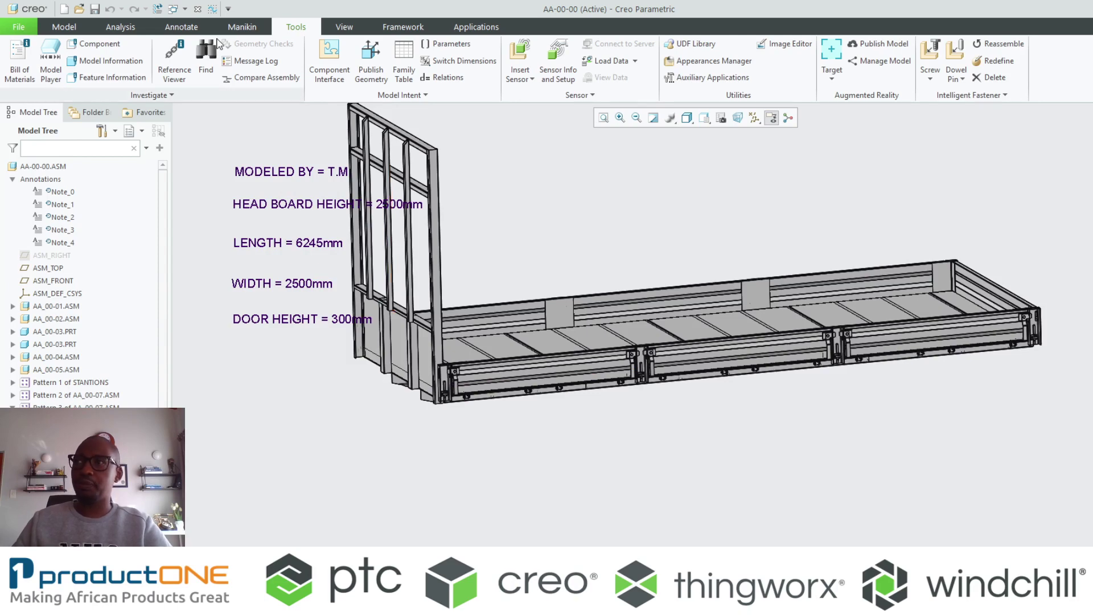
pyautogui.click(183, 9)
pyautogui.click(193, 37)
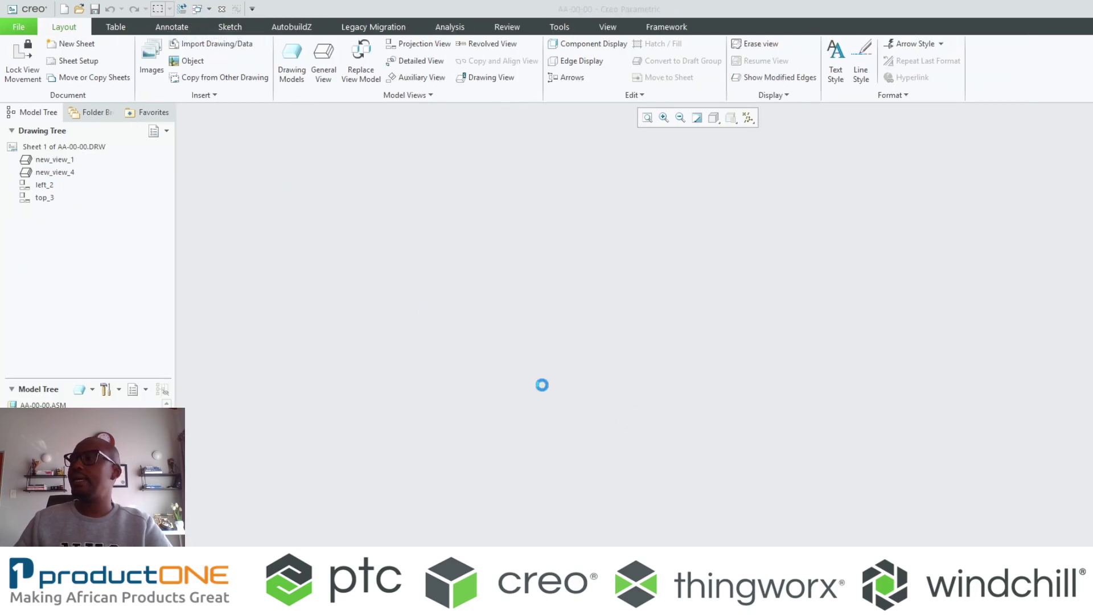
pyautogui.scroll(-5, 721, 435)
pyautogui.moveTo(721, 435); pyautogui.dragTo(465, 281, button='middle')
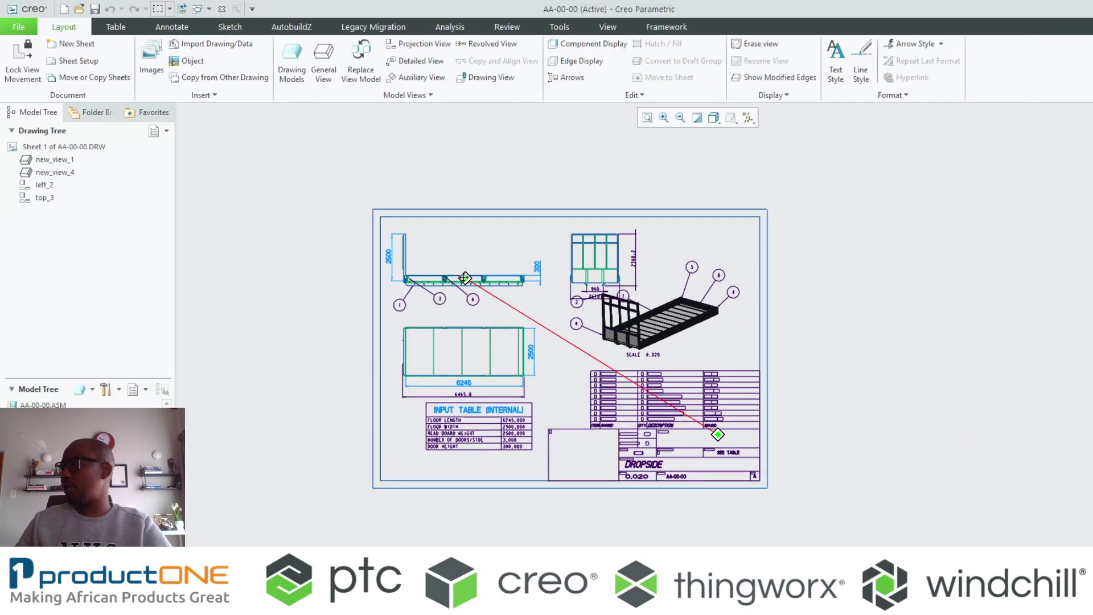
pyautogui.scroll(5, 731, 393)
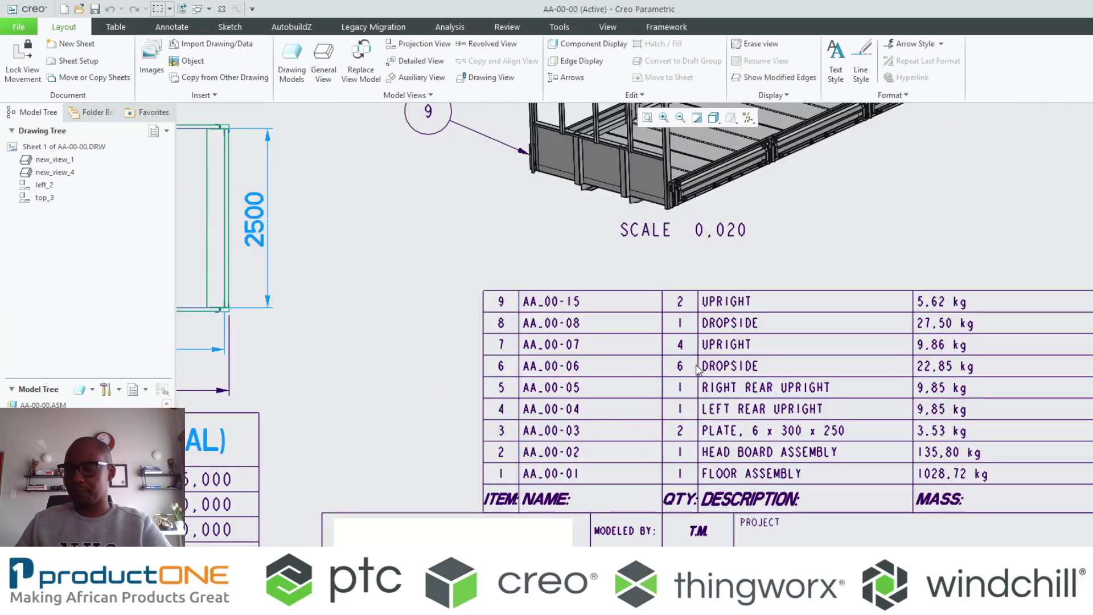
pyautogui.click(199, 9)
pyautogui.click(212, 25)
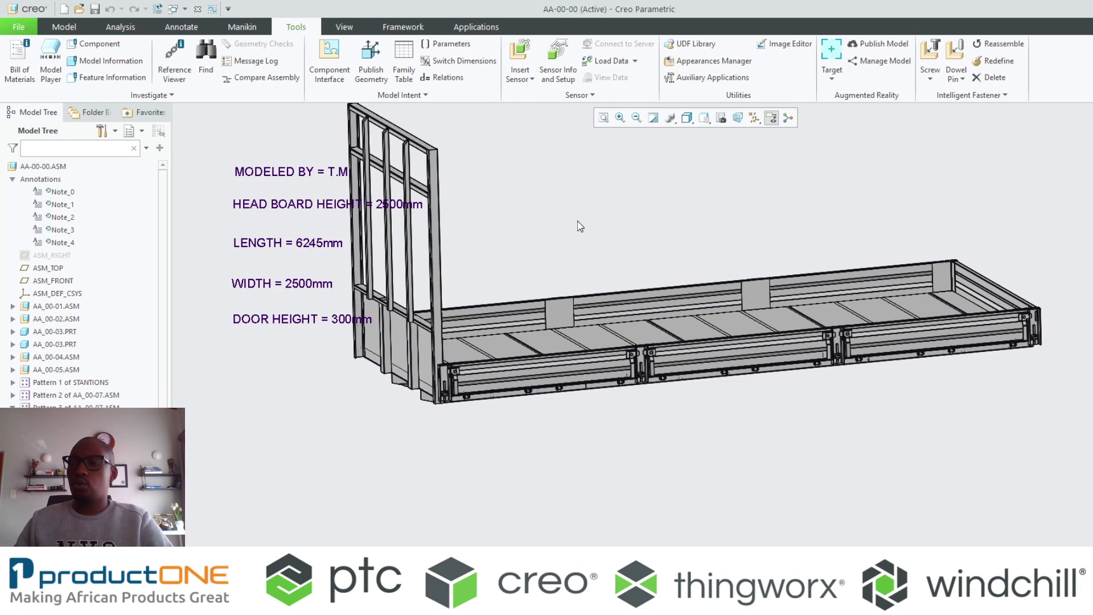
# Step: Start Save a Copy for AA-00-00.ASM and enter the new name BB-00-00
pyautogui.keyDown('ctrl'); pyautogui.moveTo(578, 222); pyautogui.dragTo(660, 342, button='middle'); pyautogui.keyUp('ctrl')
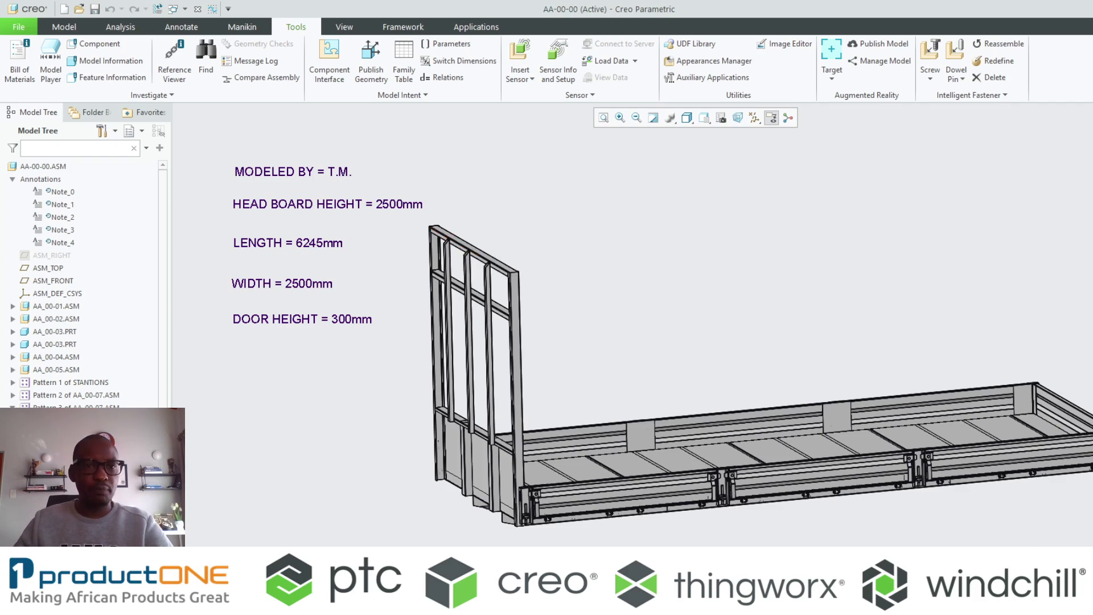
pyautogui.click(20, 26)
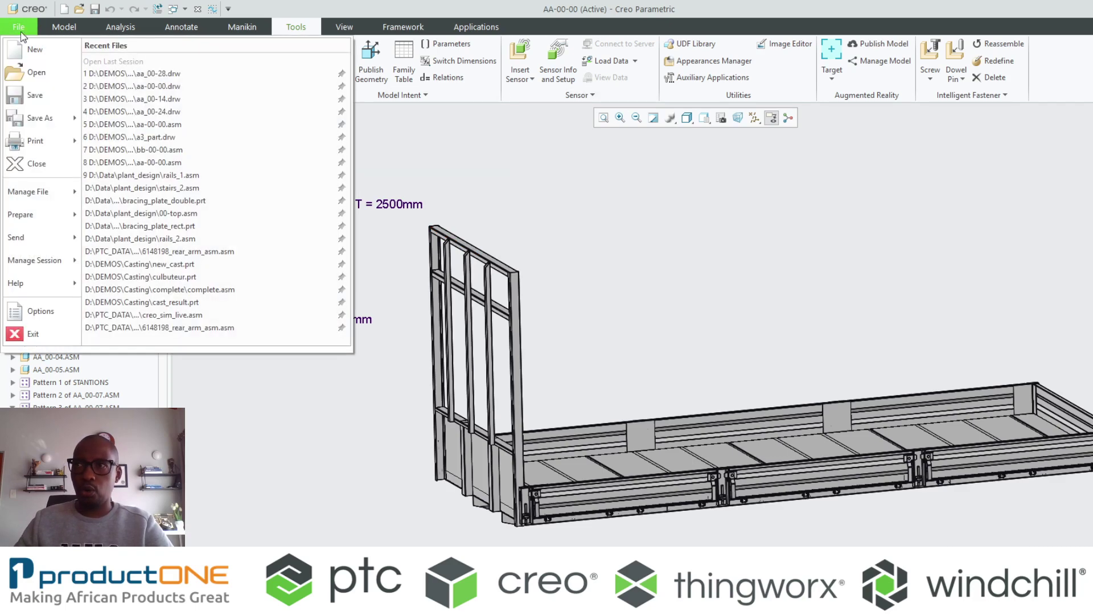
pyautogui.click(40, 121)
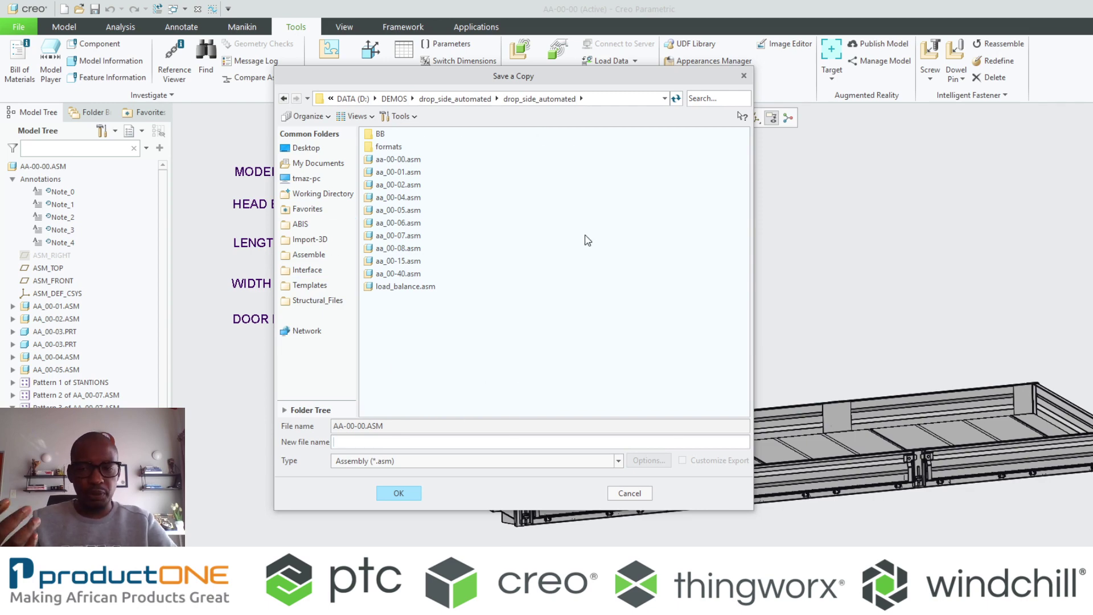
pyautogui.write('BB')
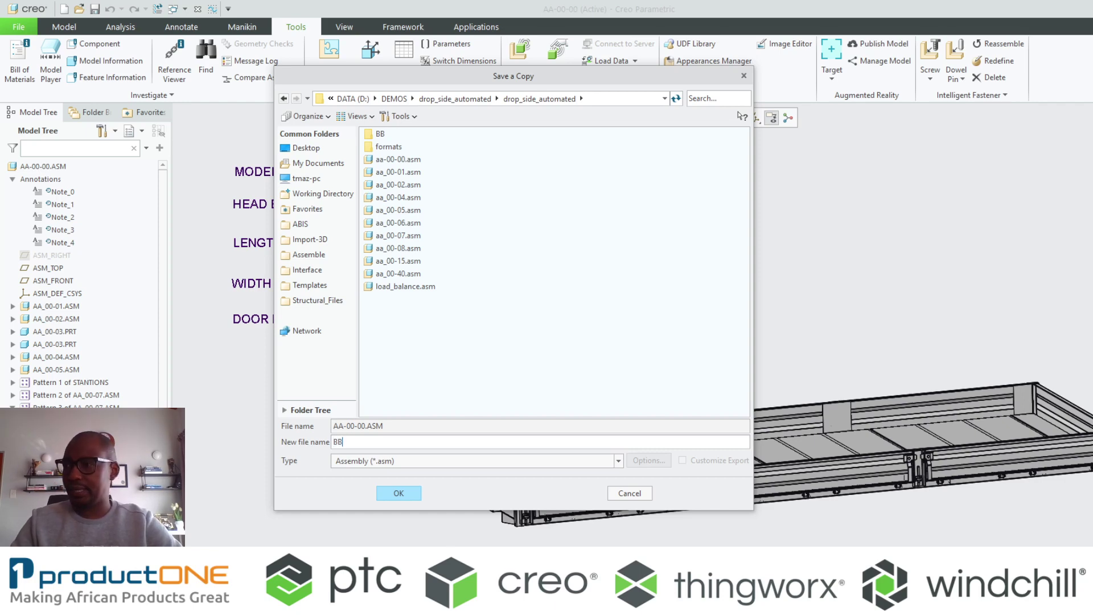
pyautogui.write('-')
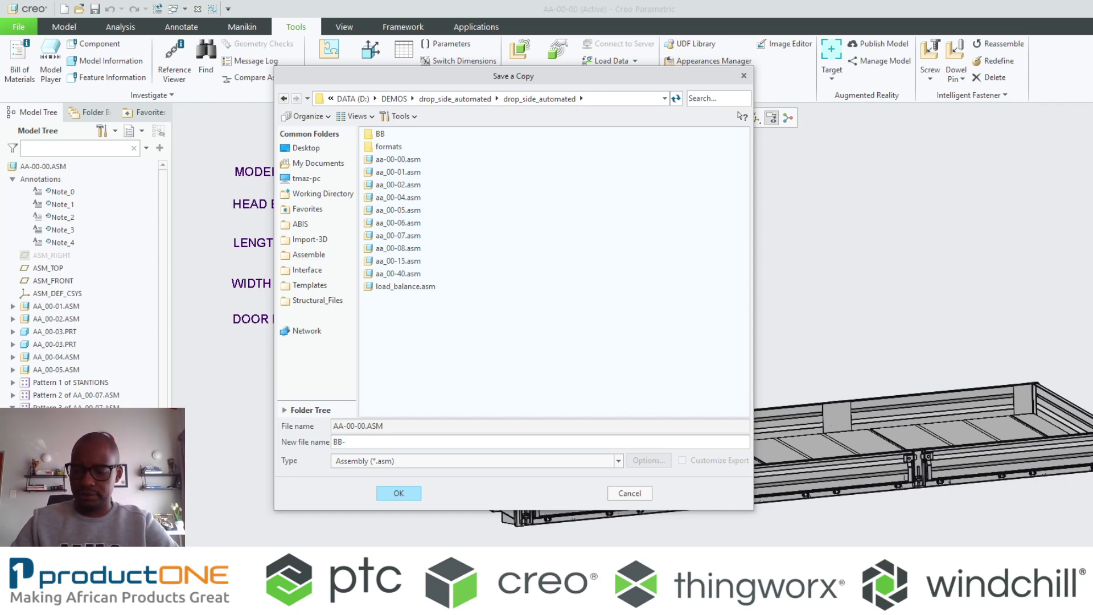
pyautogui.write('00-00')
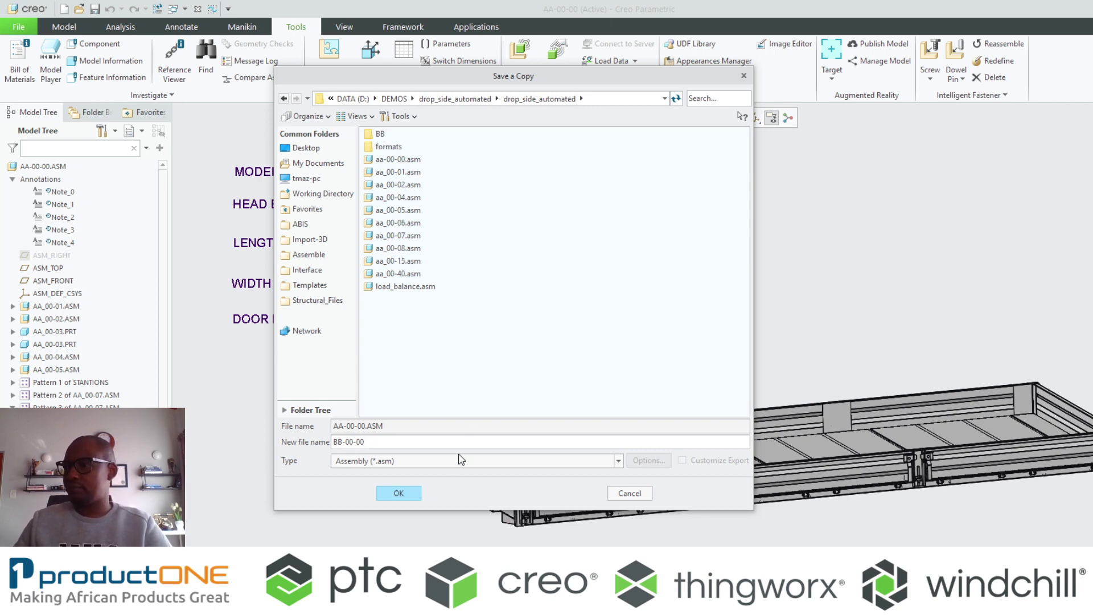
pyautogui.click(400, 493)
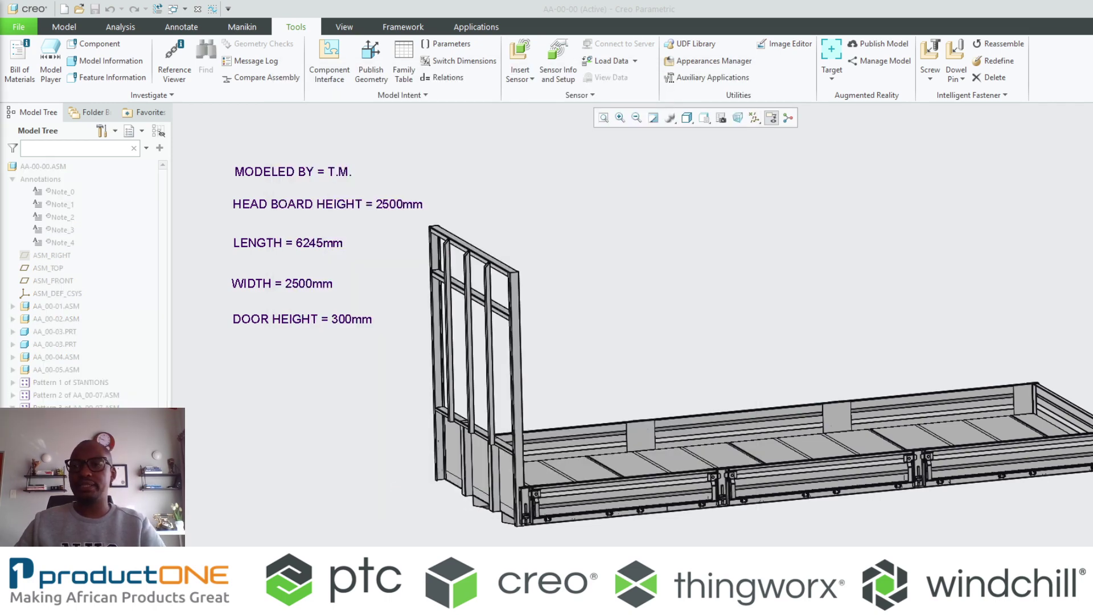
pyautogui.moveTo(489, 115); pyautogui.dragTo(573, 38)
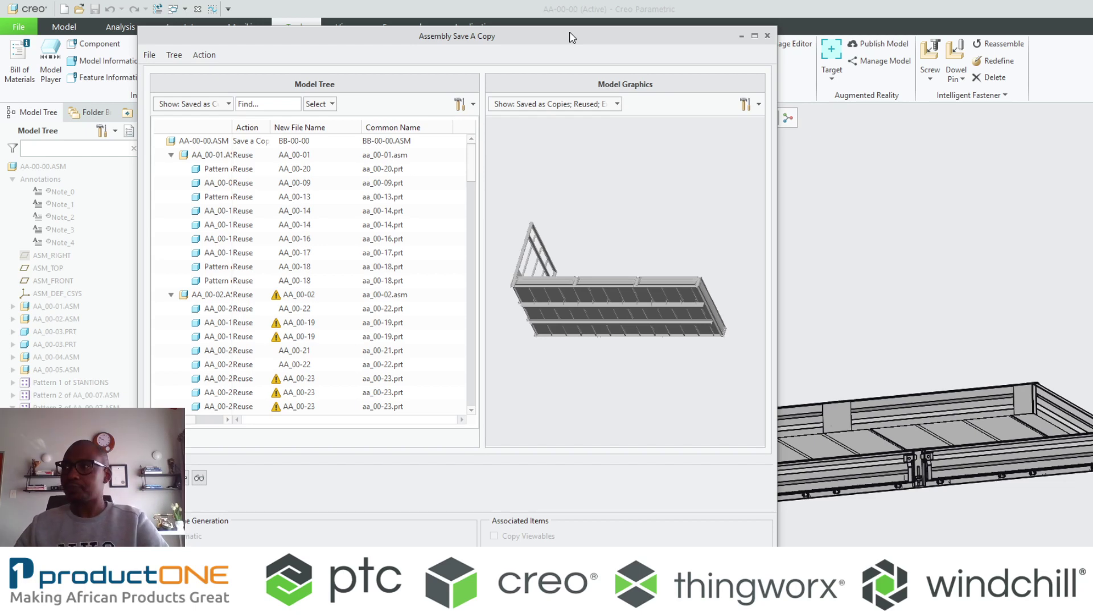
pyautogui.moveTo(461, 36); pyautogui.dragTo(528, 33)
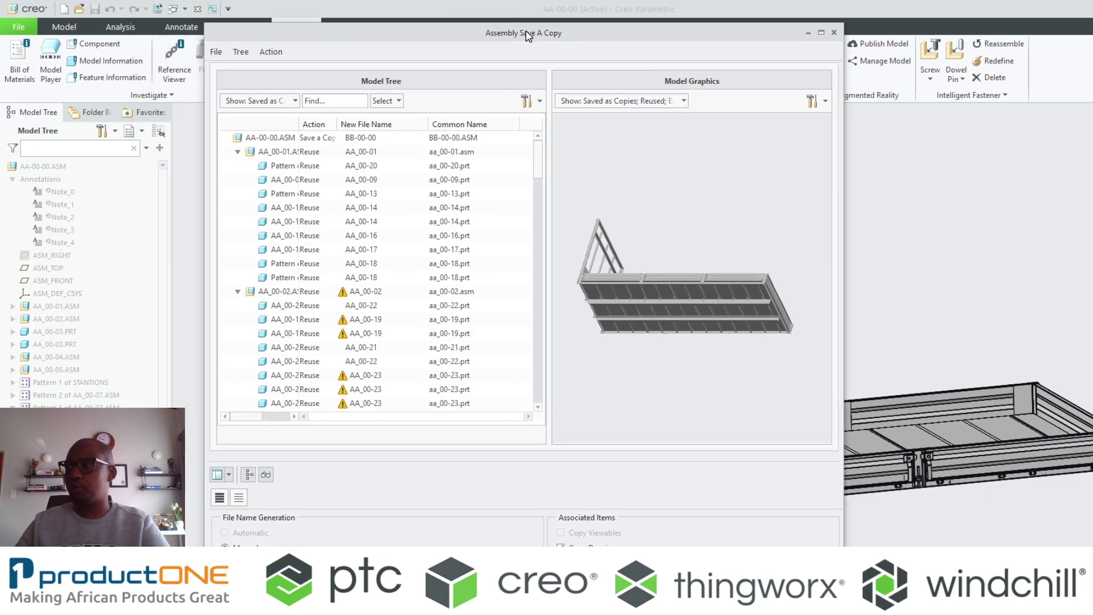
pyautogui.click(278, 291)
pyautogui.keyDown('ctrl'); pyautogui.click(281, 306); pyautogui.keyUp('ctrl')
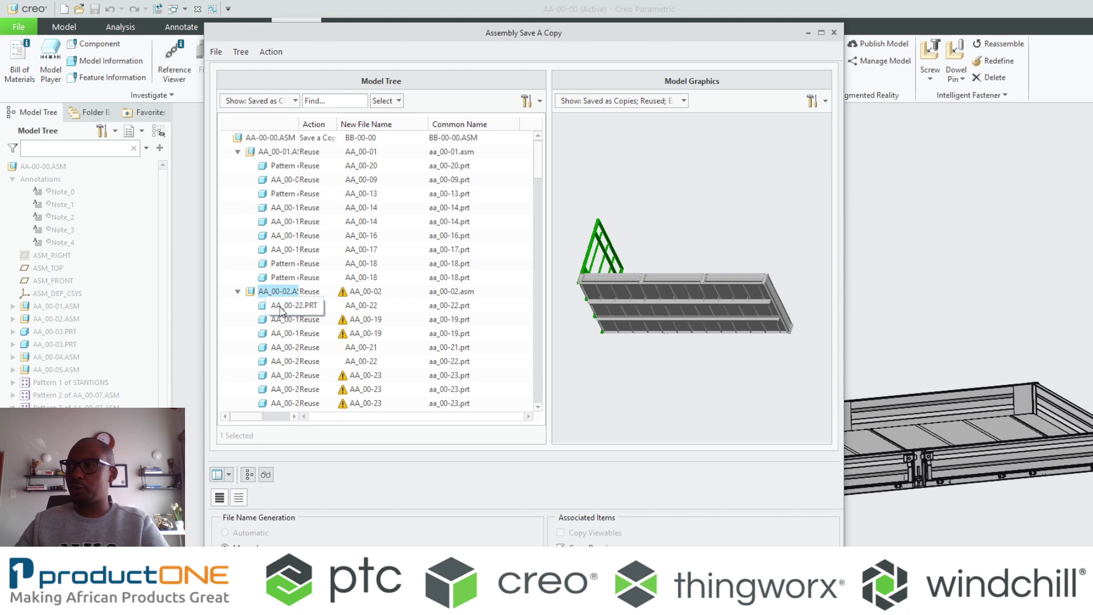
pyautogui.keyDown('ctrl'); pyautogui.click(279, 320); pyautogui.keyUp('ctrl')
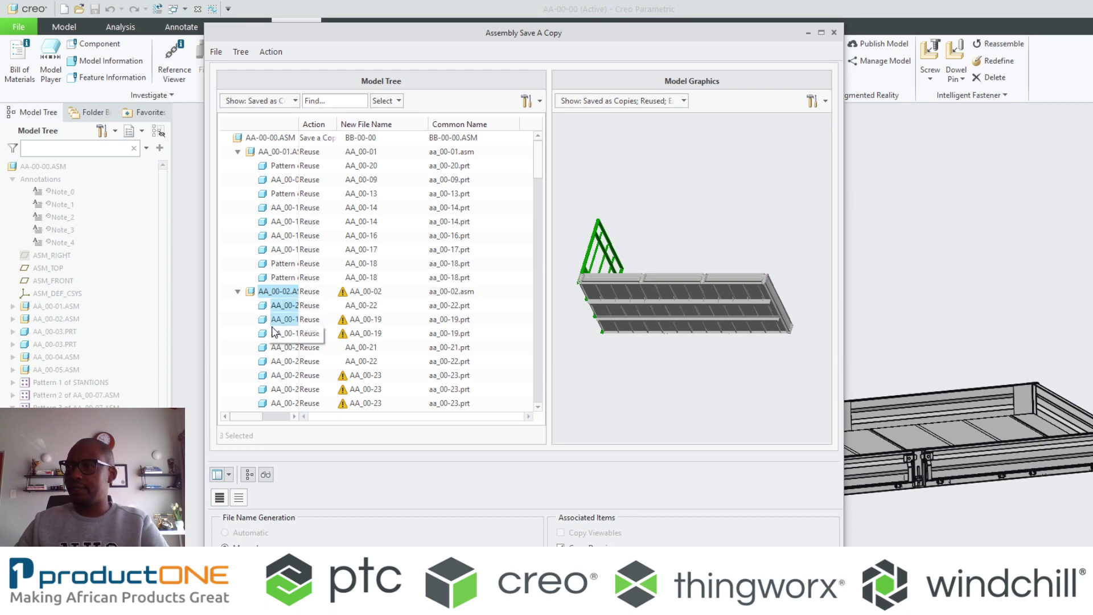
pyautogui.keyDown('ctrl'); pyautogui.click(278, 334); pyautogui.keyUp('ctrl')
pyautogui.keyDown('ctrl'); pyautogui.click(280, 305); pyautogui.keyUp('ctrl')
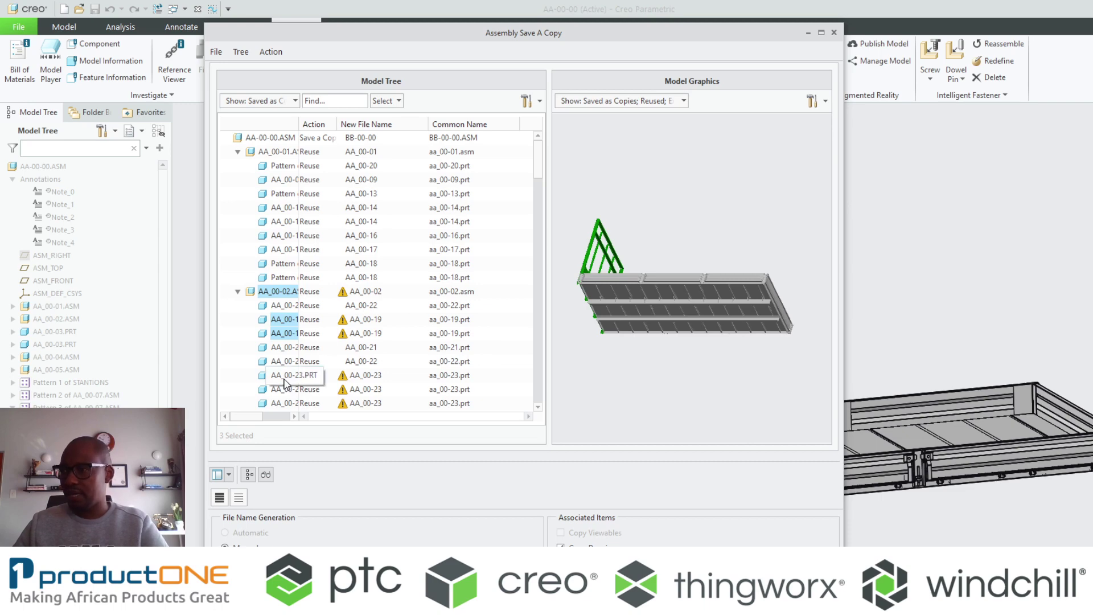
pyautogui.keyDown('ctrl'); pyautogui.click(282, 377); pyautogui.keyUp('ctrl')
pyautogui.keyDown('ctrl'); pyautogui.click(283, 389); pyautogui.keyUp('ctrl')
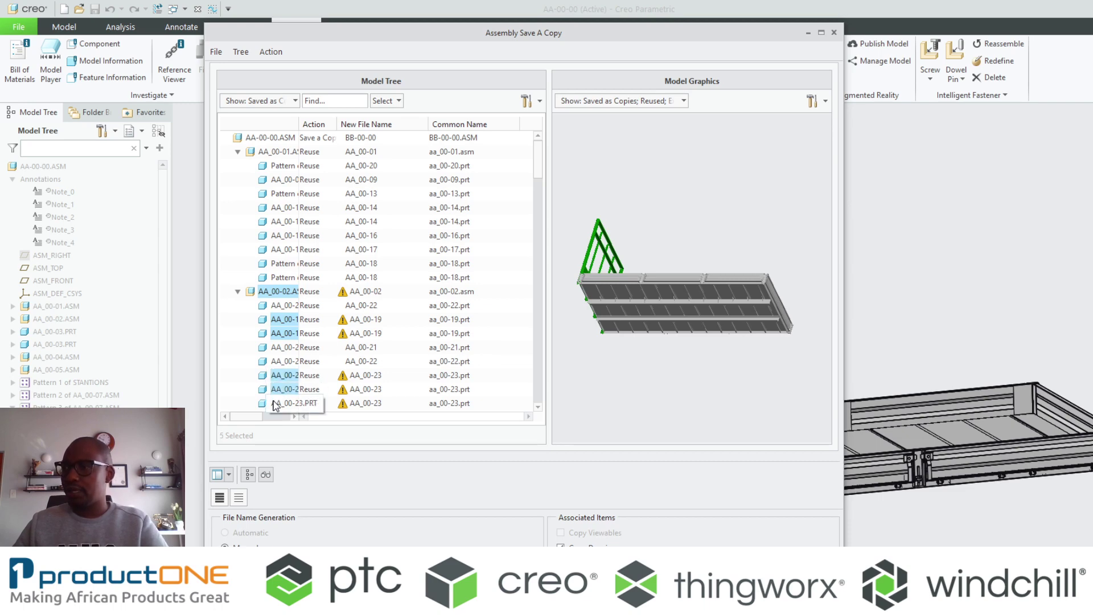
pyautogui.keyDown('ctrl'); pyautogui.click(284, 403); pyautogui.keyUp('ctrl')
pyautogui.scroll(-10, 381, 320)
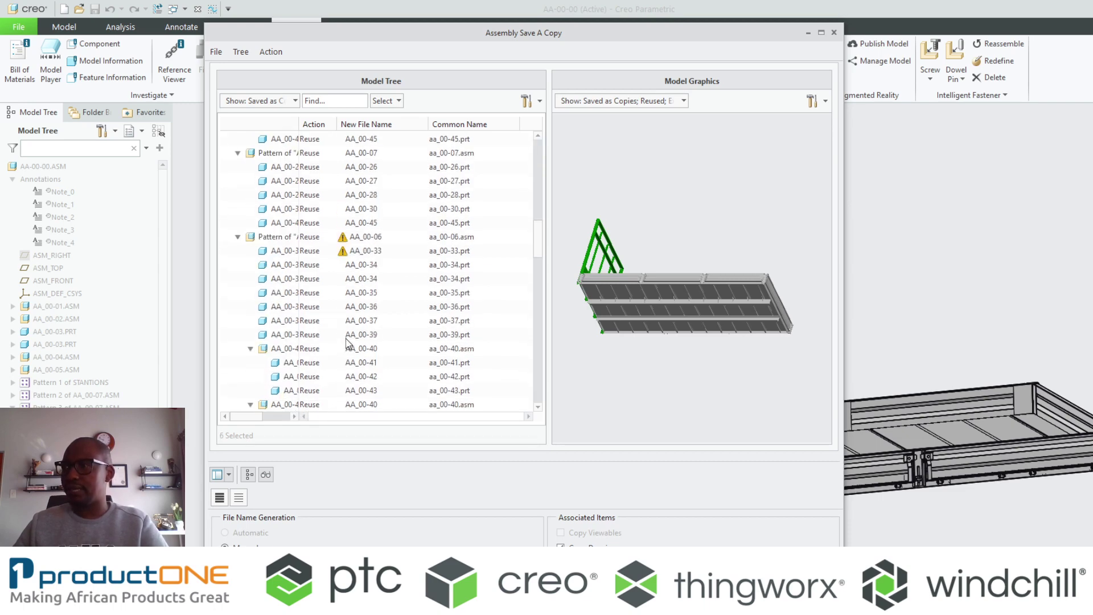
pyautogui.scroll(10, 381, 320)
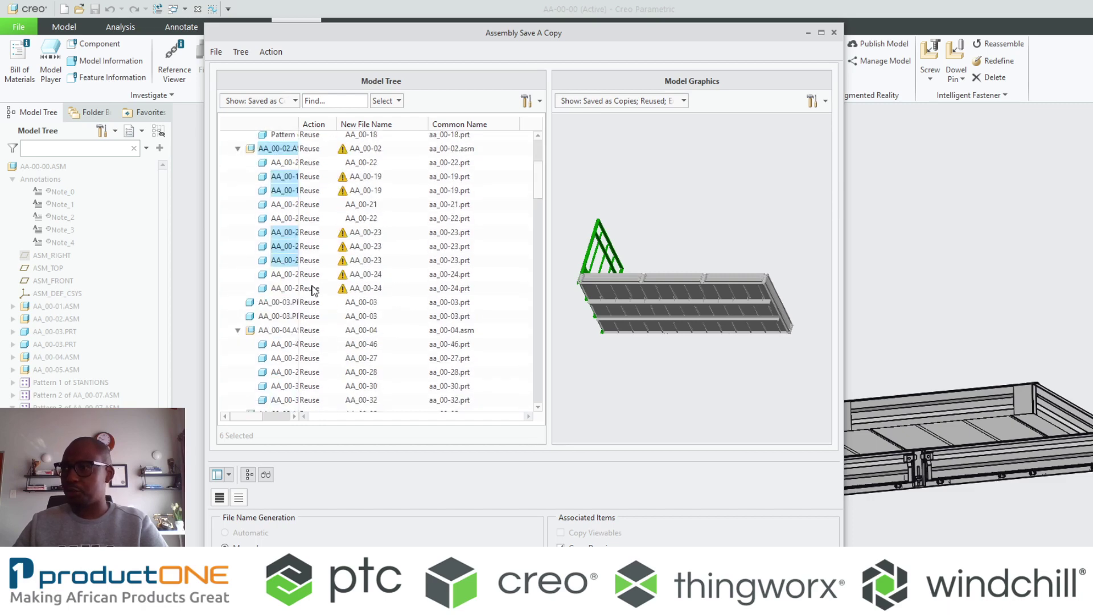
pyautogui.keyDown('ctrl'); pyautogui.click(296, 274); pyautogui.keyUp('ctrl')
pyautogui.keyDown('ctrl'); pyautogui.click(296, 288); pyautogui.keyUp('ctrl')
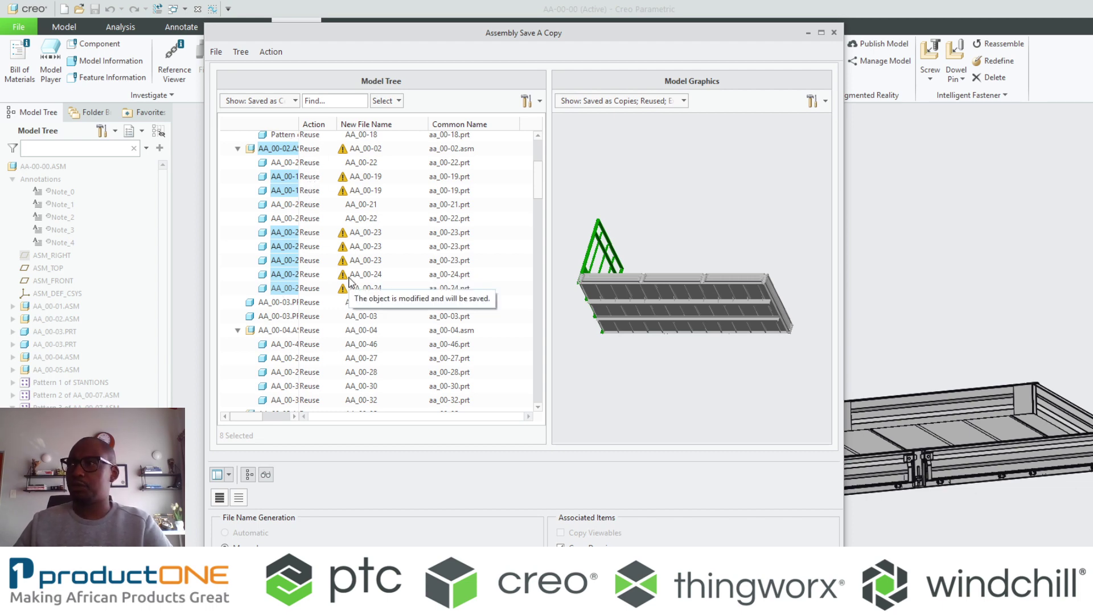
pyautogui.scroll(-5, 383, 289)
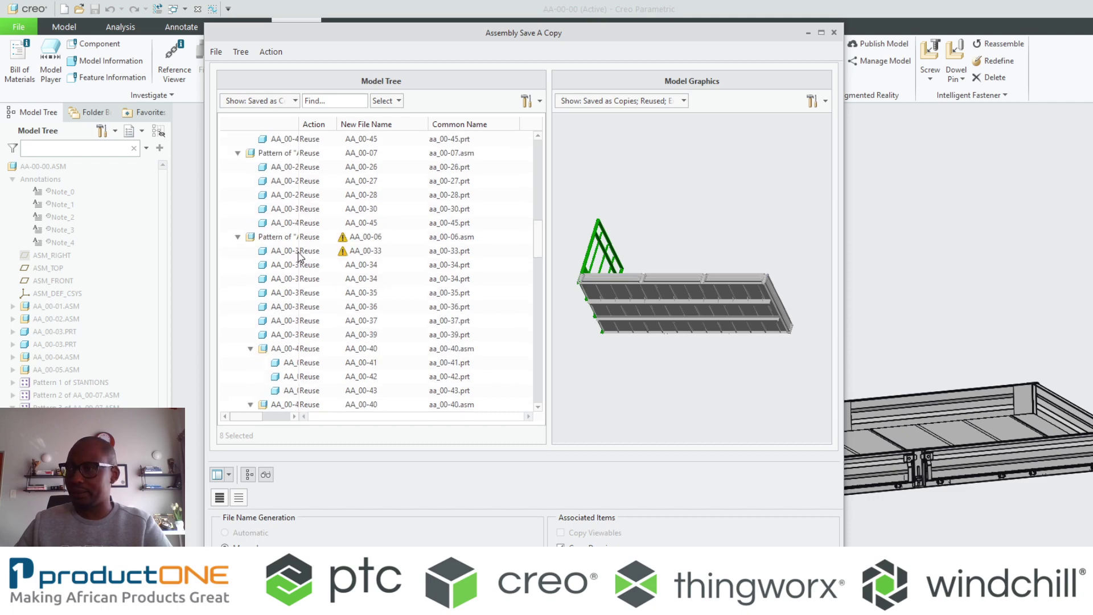
pyautogui.keyDown('ctrl'); pyautogui.click(278, 237); pyautogui.keyUp('ctrl')
pyautogui.keyDown('ctrl'); pyautogui.click(278, 256); pyautogui.keyUp('ctrl')
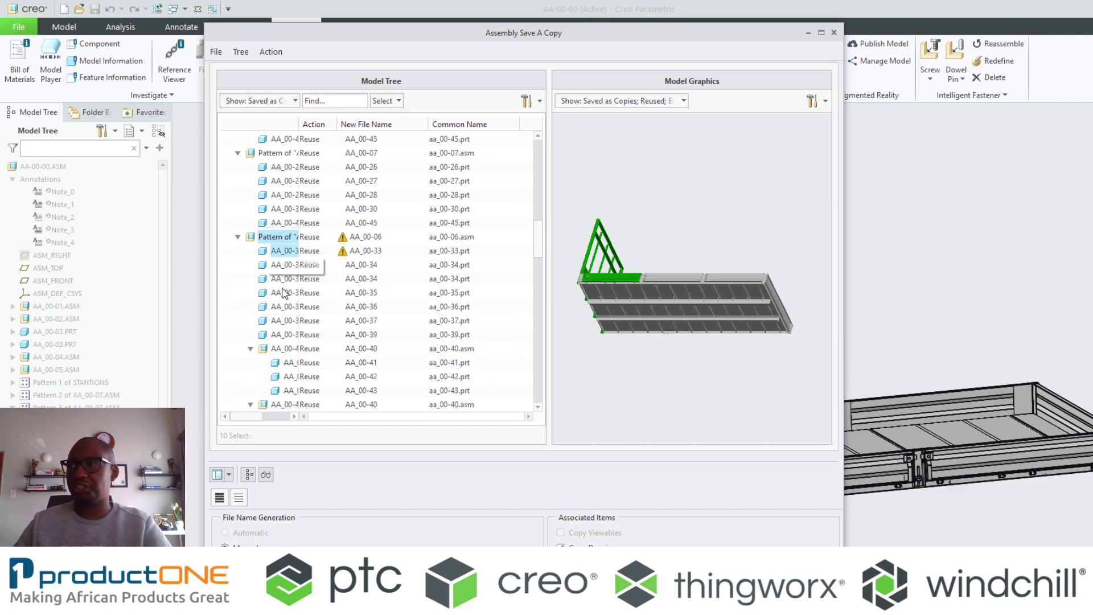
pyautogui.scroll(-4, 282, 291)
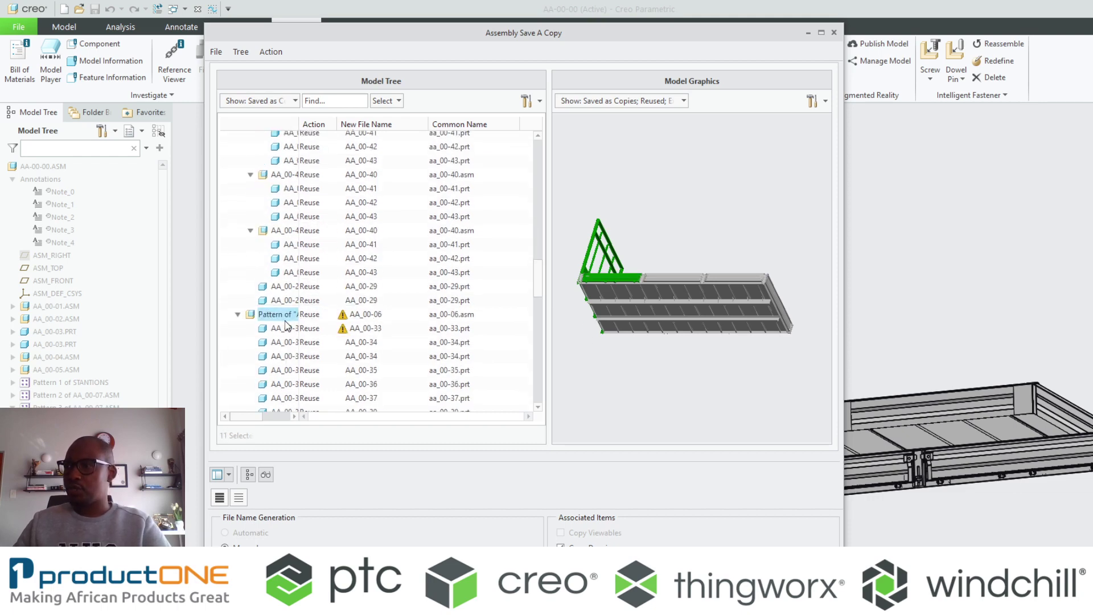
pyautogui.keyDown('ctrl'); pyautogui.click(288, 329); pyautogui.keyUp('ctrl')
pyautogui.keyDown('ctrl'); pyautogui.click(291, 341); pyautogui.keyUp('ctrl')
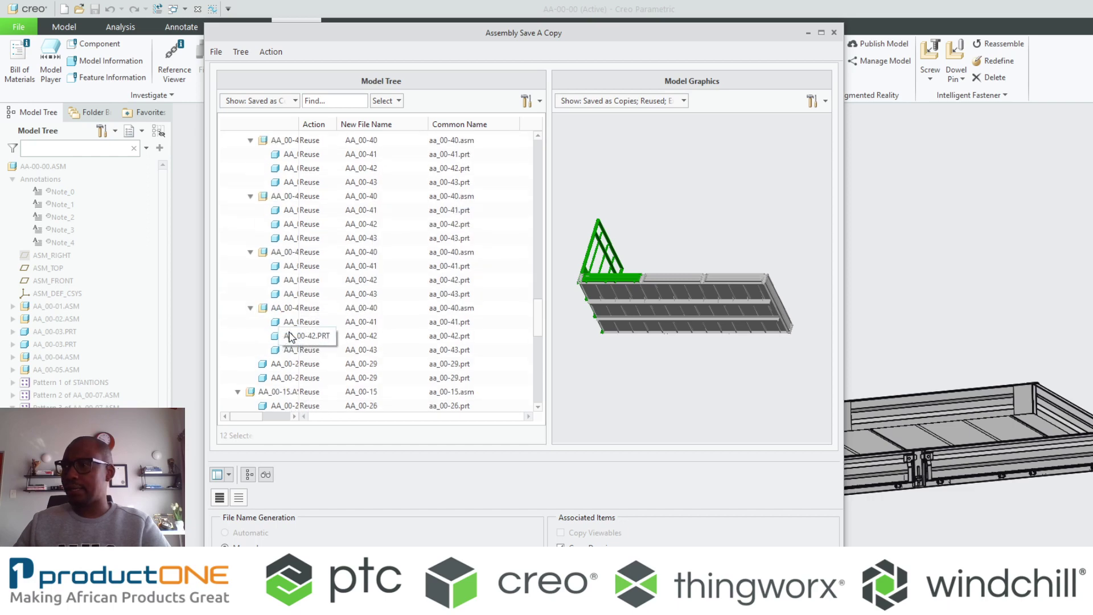
pyautogui.scroll(4, 291, 336)
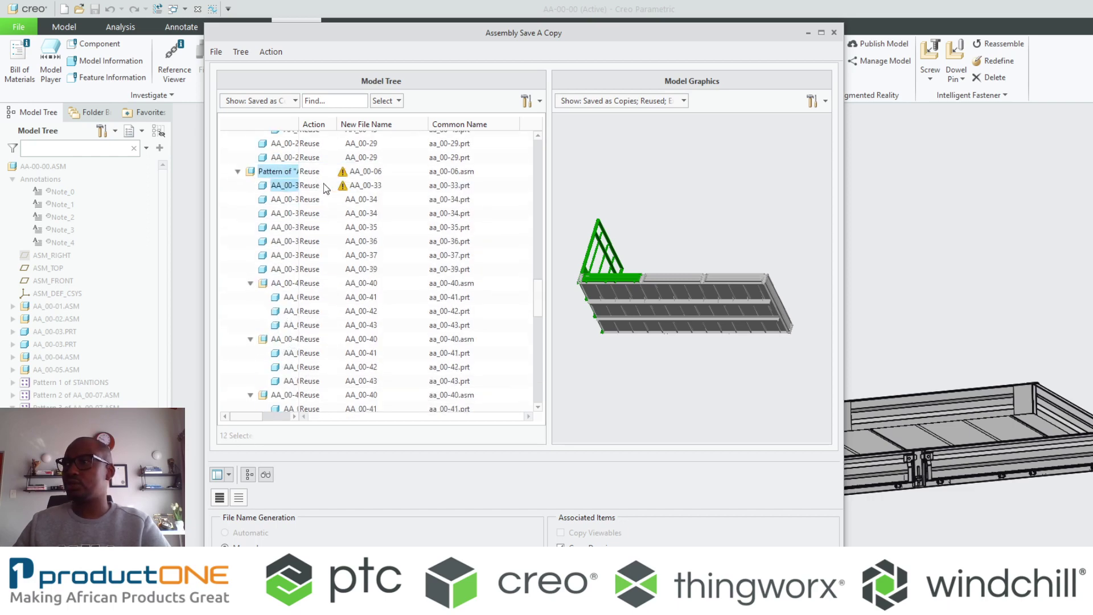
pyautogui.scroll(-6, 316, 273)
pyautogui.scroll(-5, 317, 278)
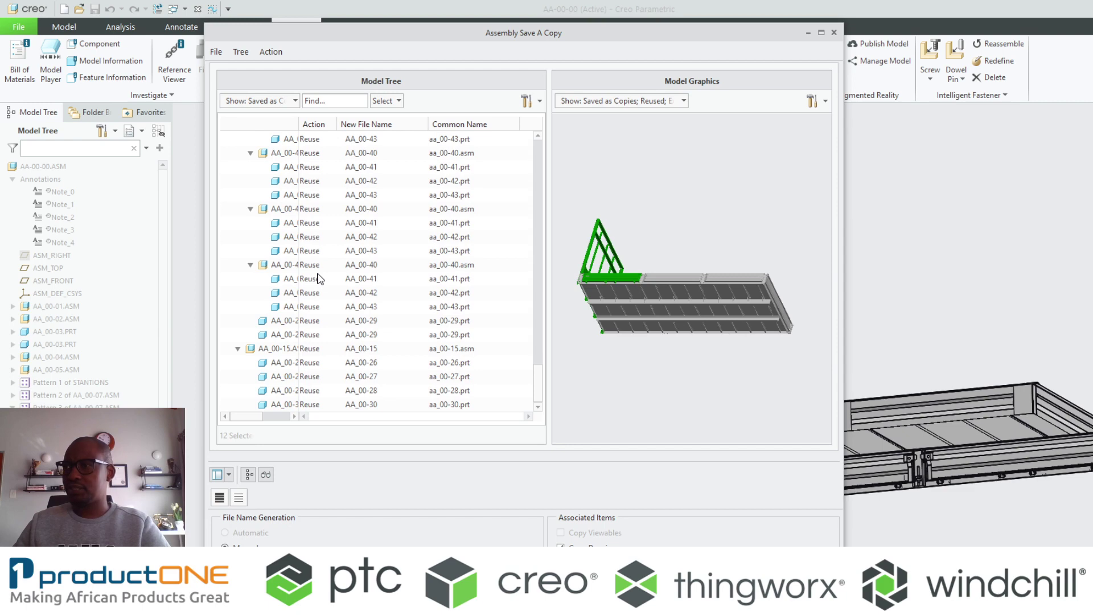
pyautogui.scroll(6, 349, 375)
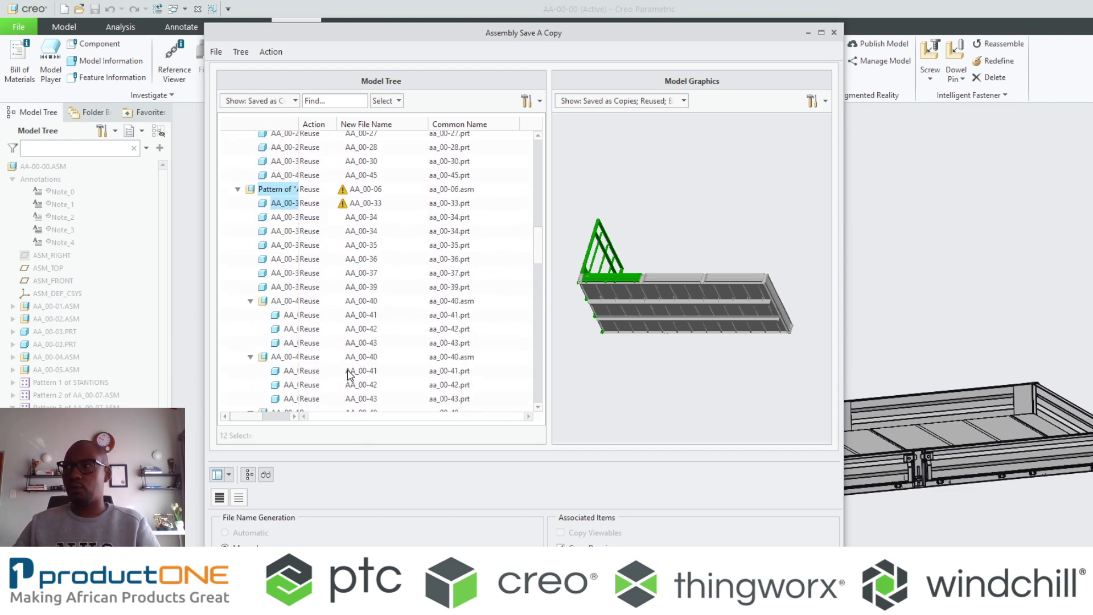
pyautogui.scroll(6, 350, 375)
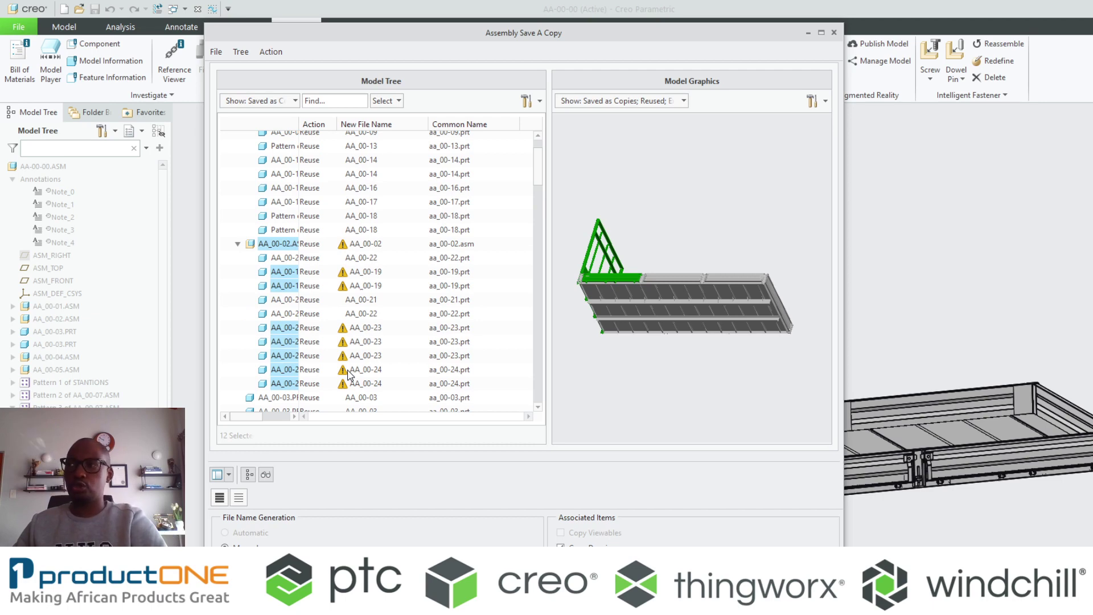
pyautogui.scroll(2, 349, 373)
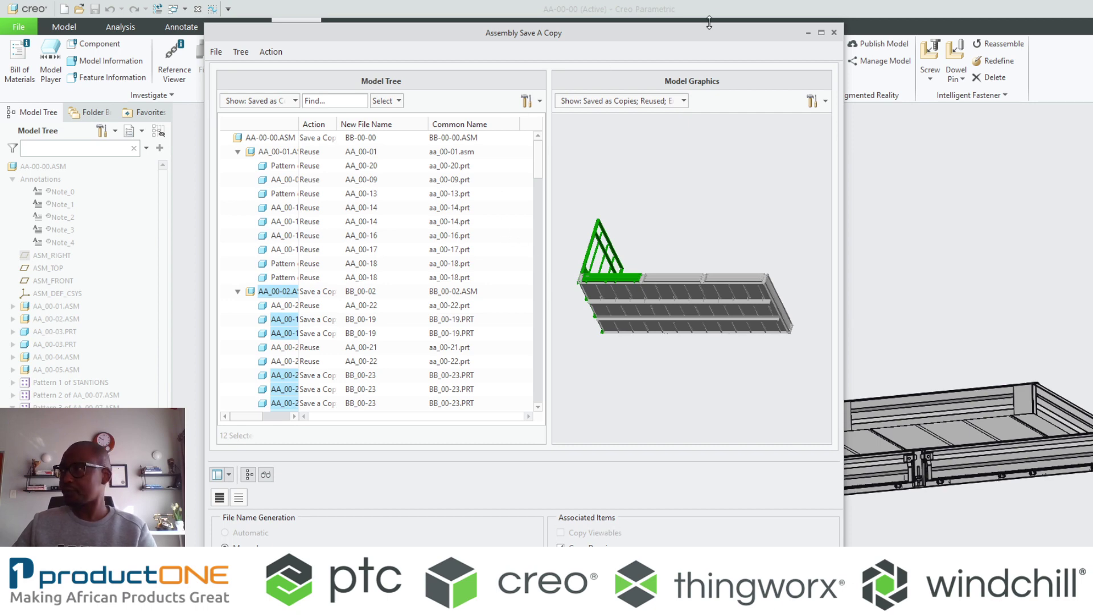
# Step: Shift the Save a Copy window slightly upward
pyautogui.moveTo(699, 37); pyautogui.dragTo(694, 14)
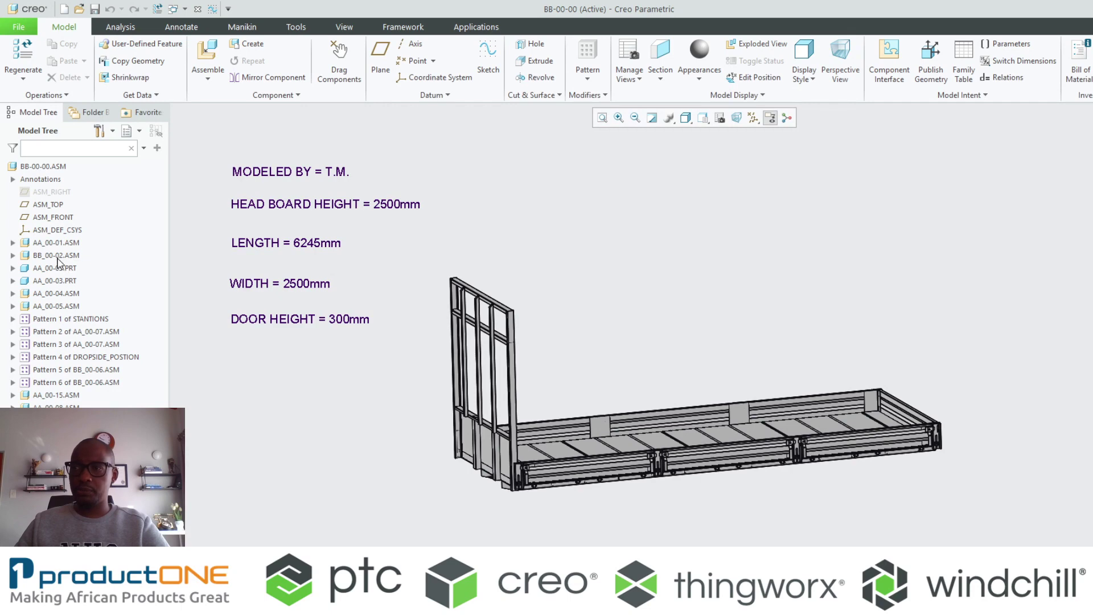
# Step: Select the BB_00-02 sub-assembly, then open the bb-00-00.drw drawing using the Drawing type filter
pyautogui.click(62, 257)
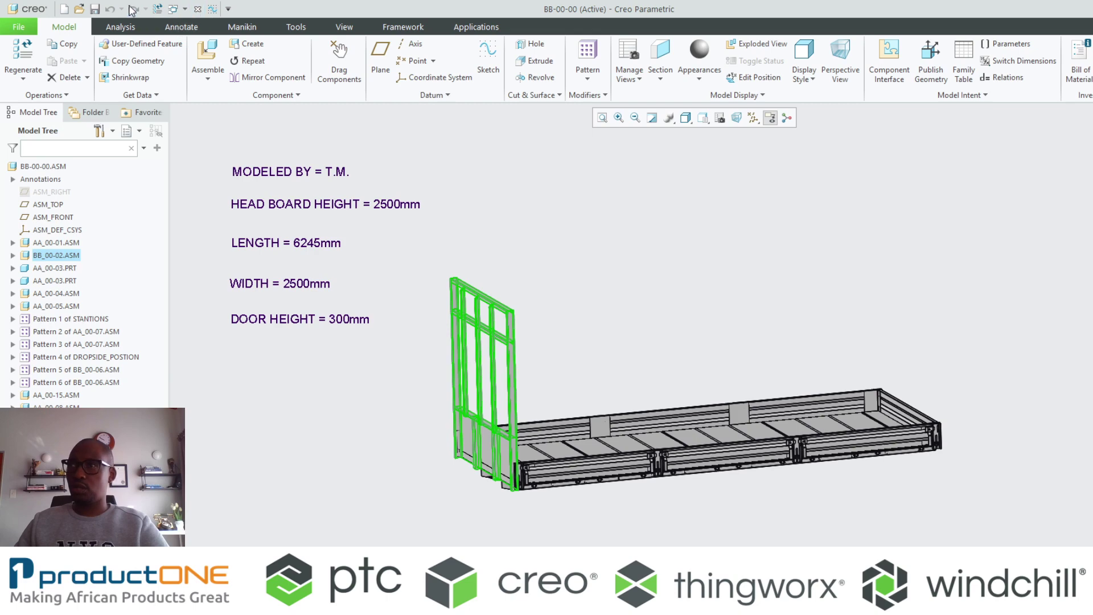
pyautogui.click(79, 9)
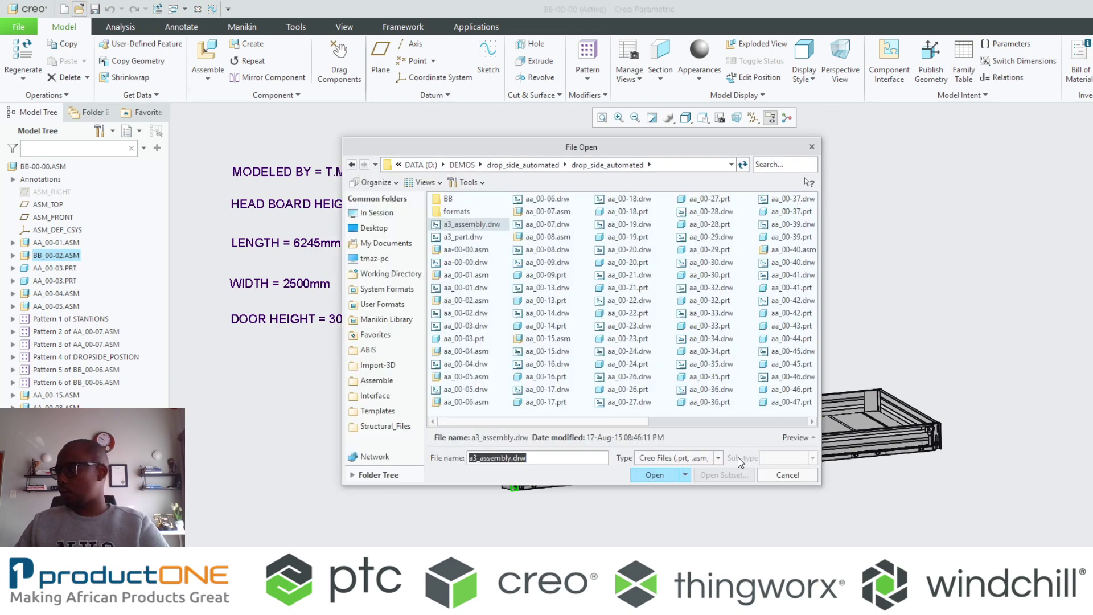
pyautogui.click(717, 459)
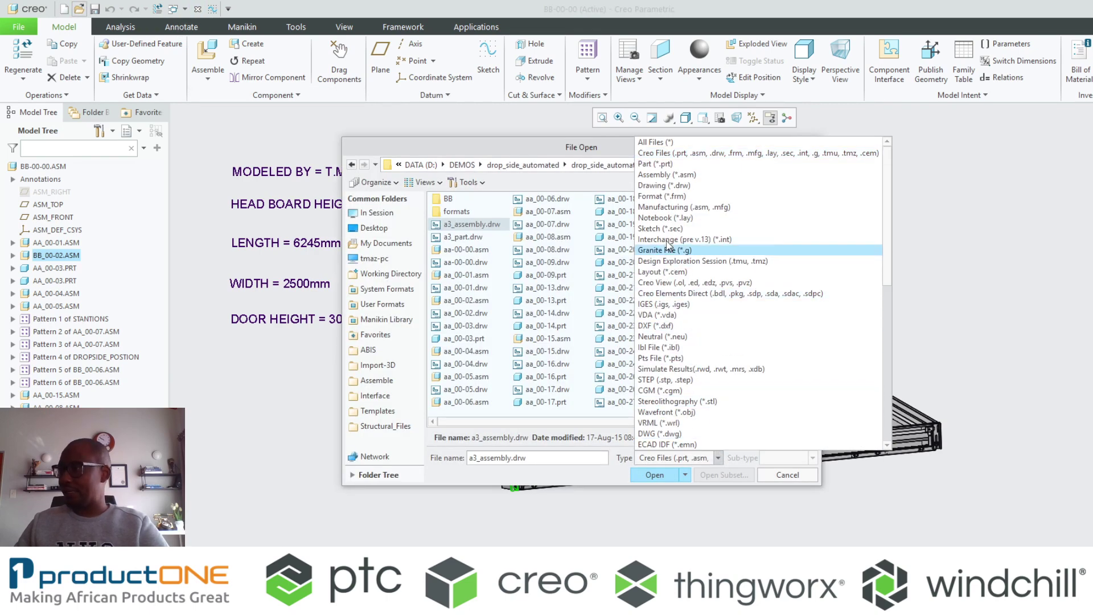
pyautogui.click(667, 186)
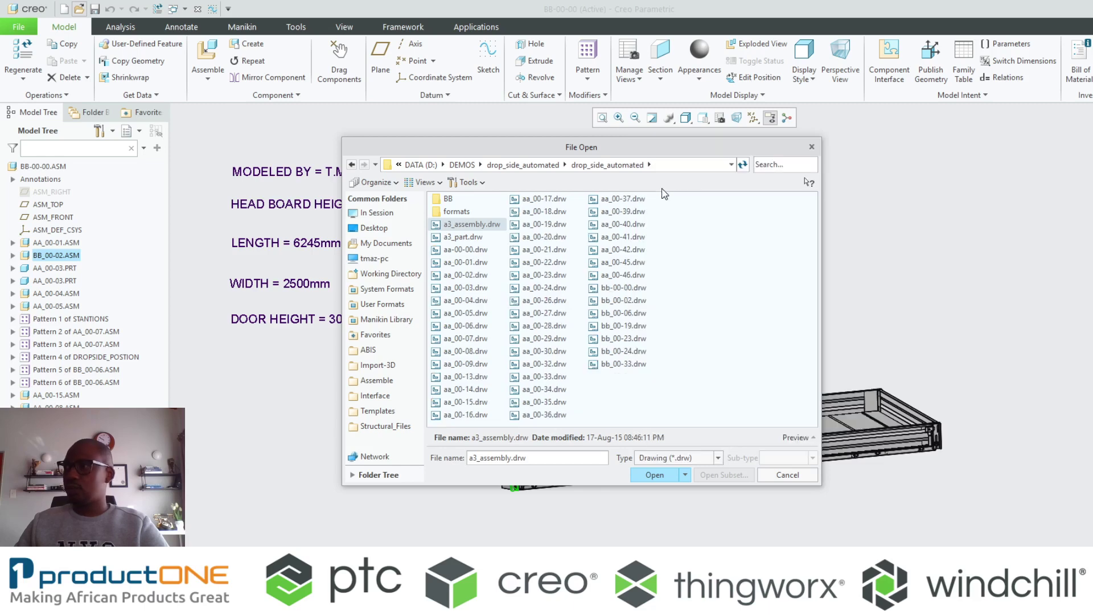
pyautogui.click(610, 364)
pyautogui.click(607, 289)
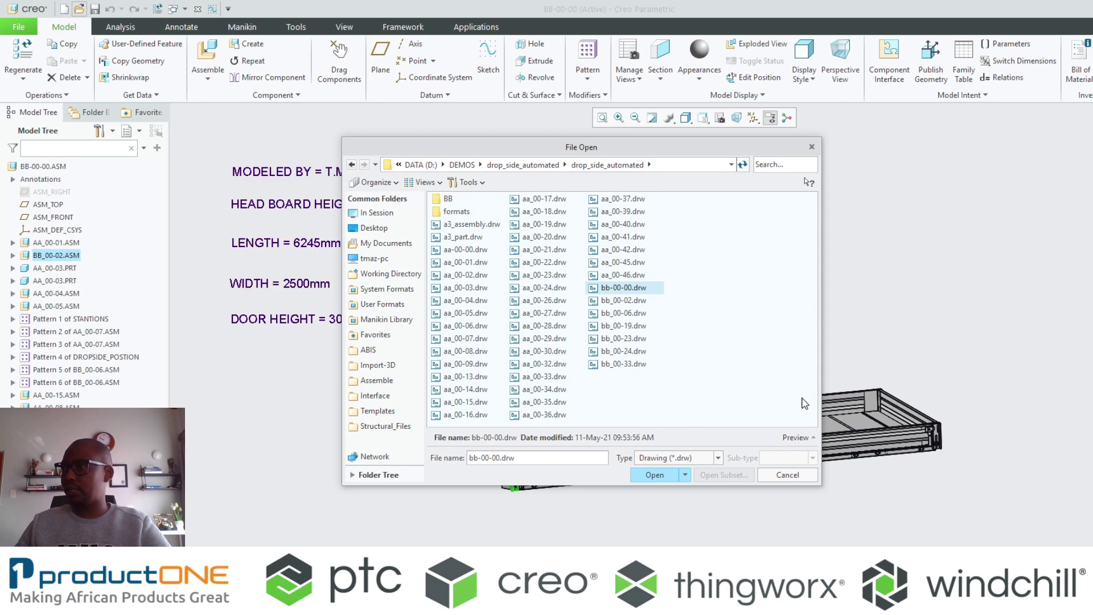
pyautogui.press('Return')
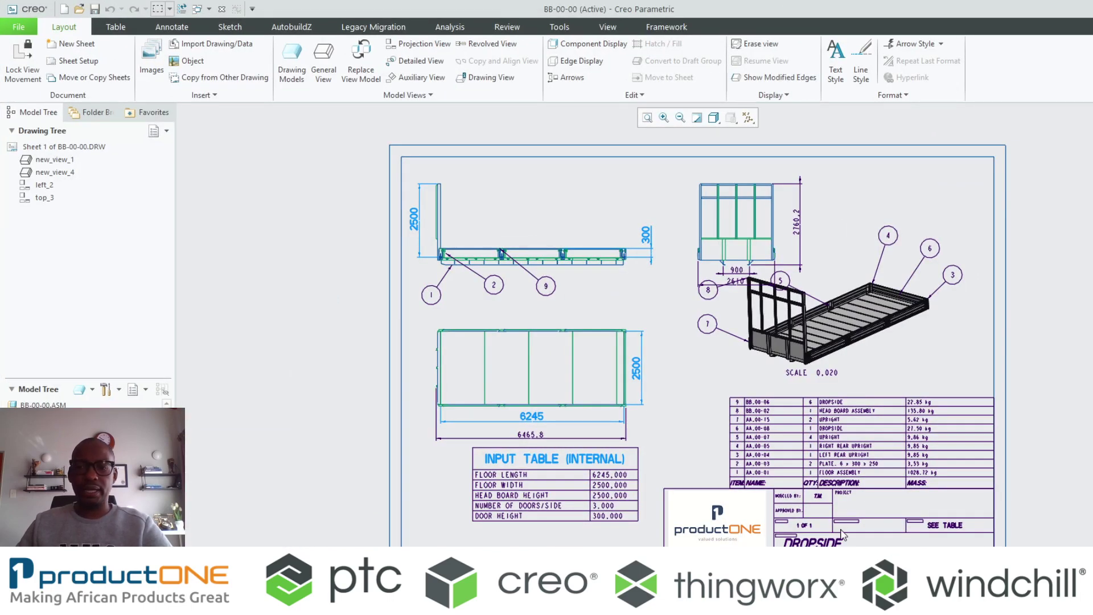
# Step: Inspect the parts list for BB_00-02 and BB_00-06 entries, then refit the whole sheet
pyautogui.scroll(-1, 808, 416)
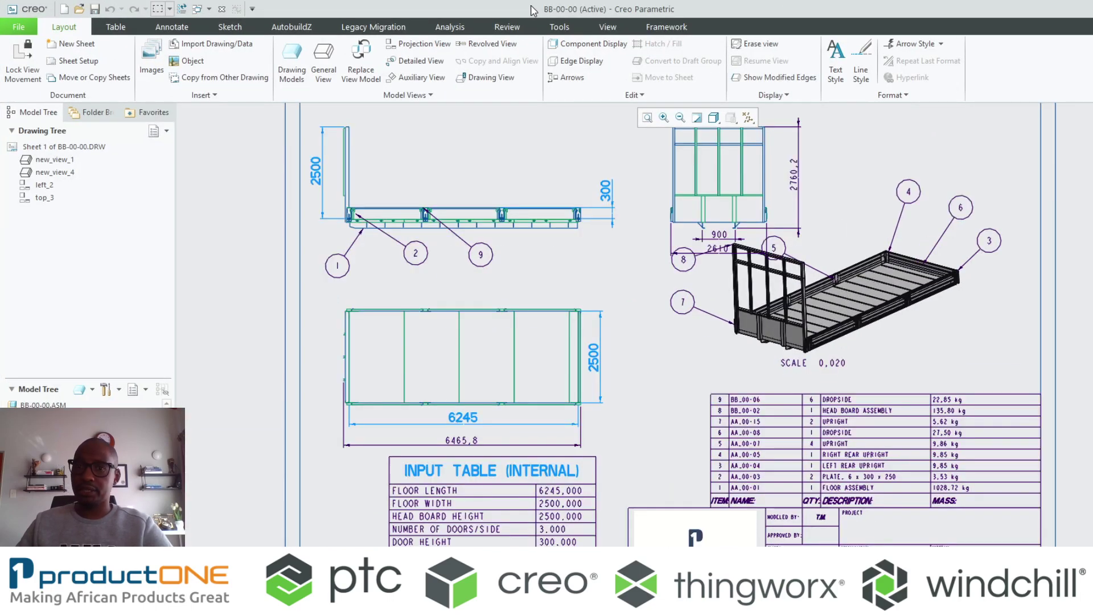
pyautogui.moveTo(832, 440); pyautogui.dragTo(701, 384, button='middle')
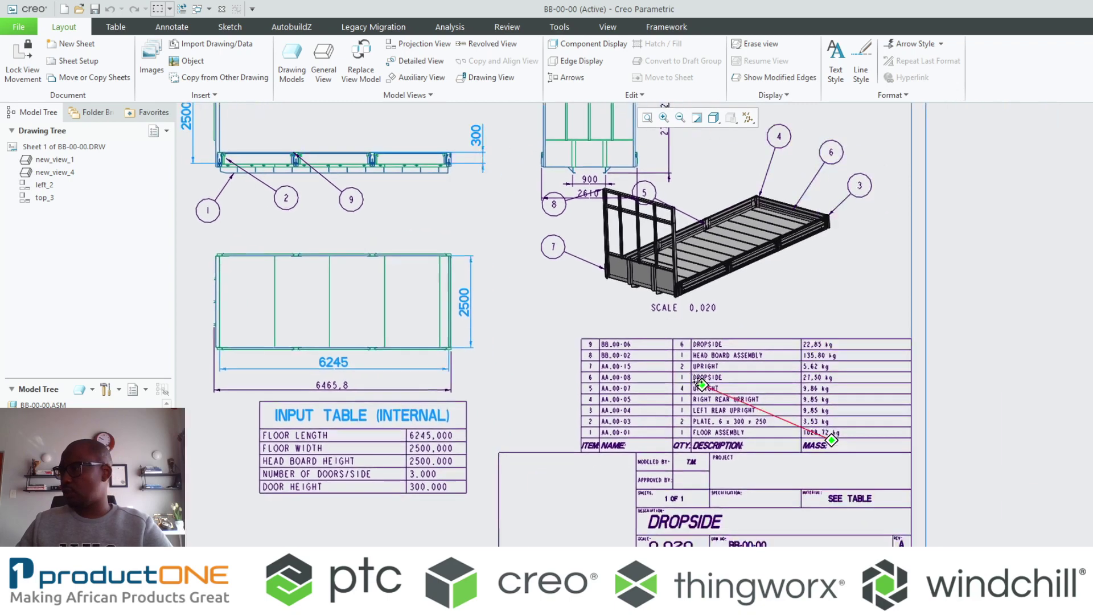
pyautogui.scroll(-3, 692, 379)
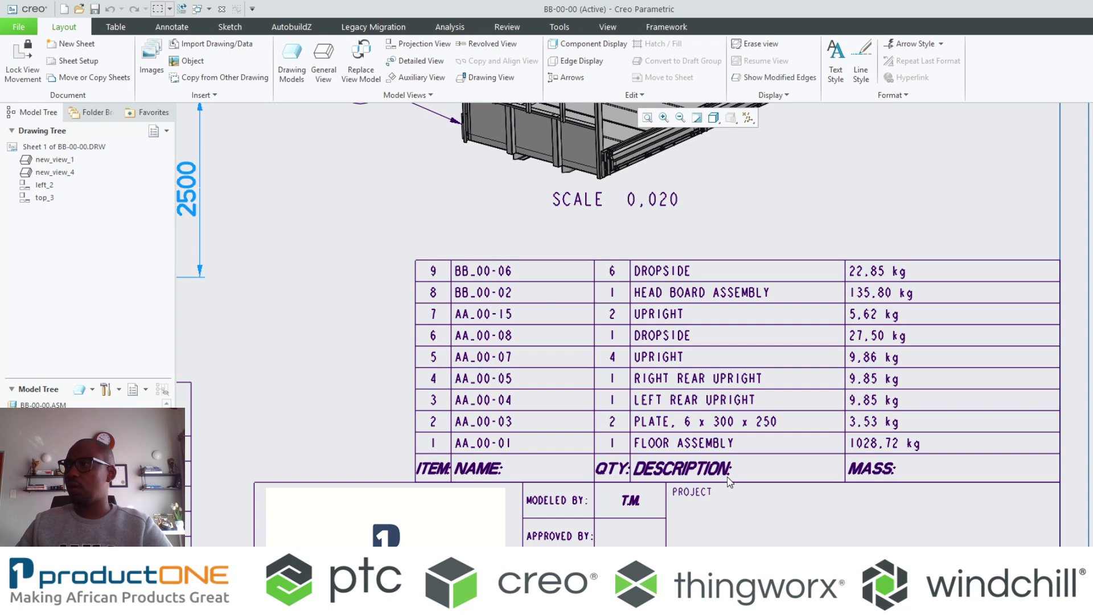
pyautogui.click(648, 117)
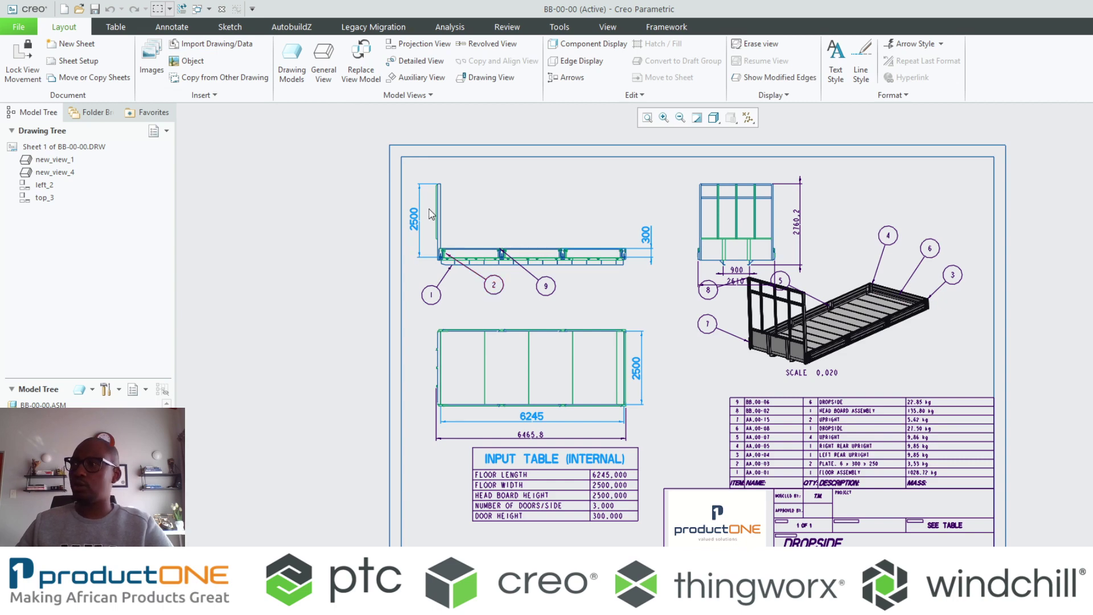
pyautogui.scroll(3, 433, 228)
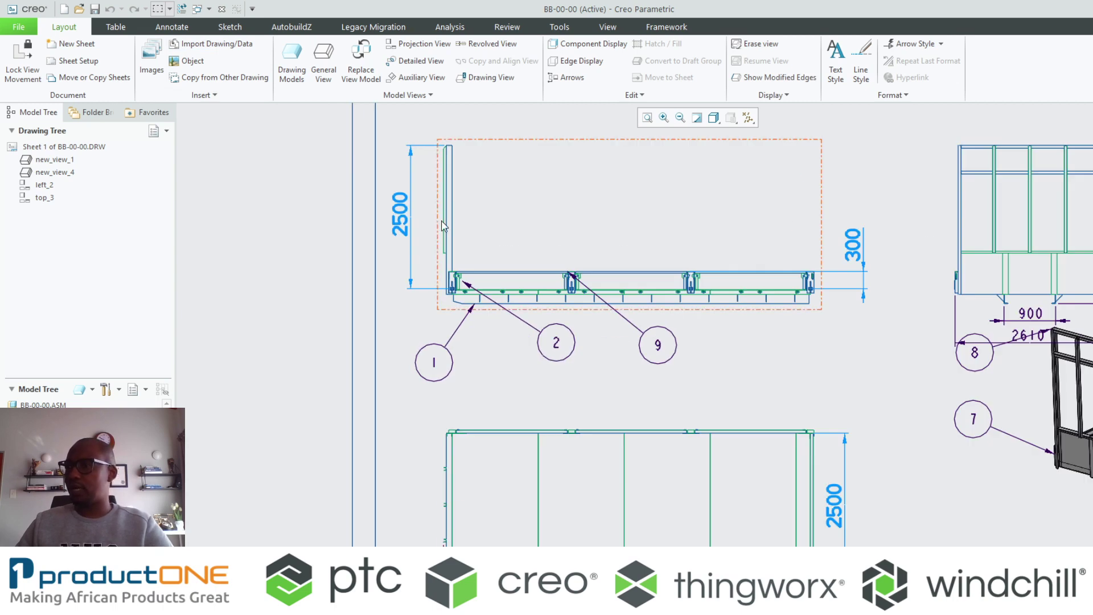
pyautogui.scroll(-4, 445, 225)
# Step: Select the head board assembly and one left upright in the views, then clear the selection
pyautogui.click(458, 250)
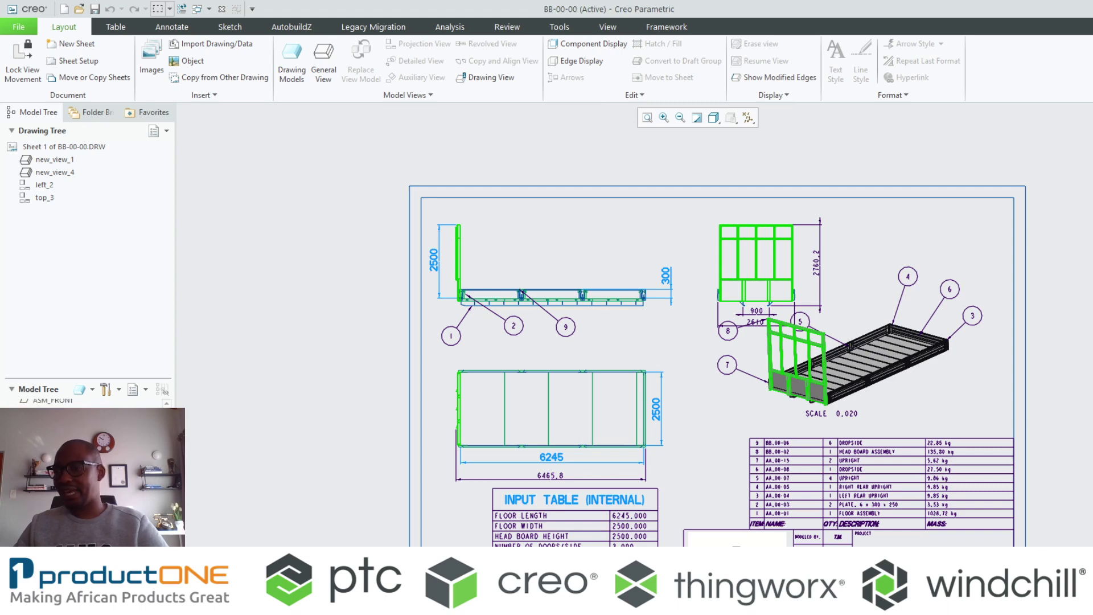
pyautogui.click(458, 253)
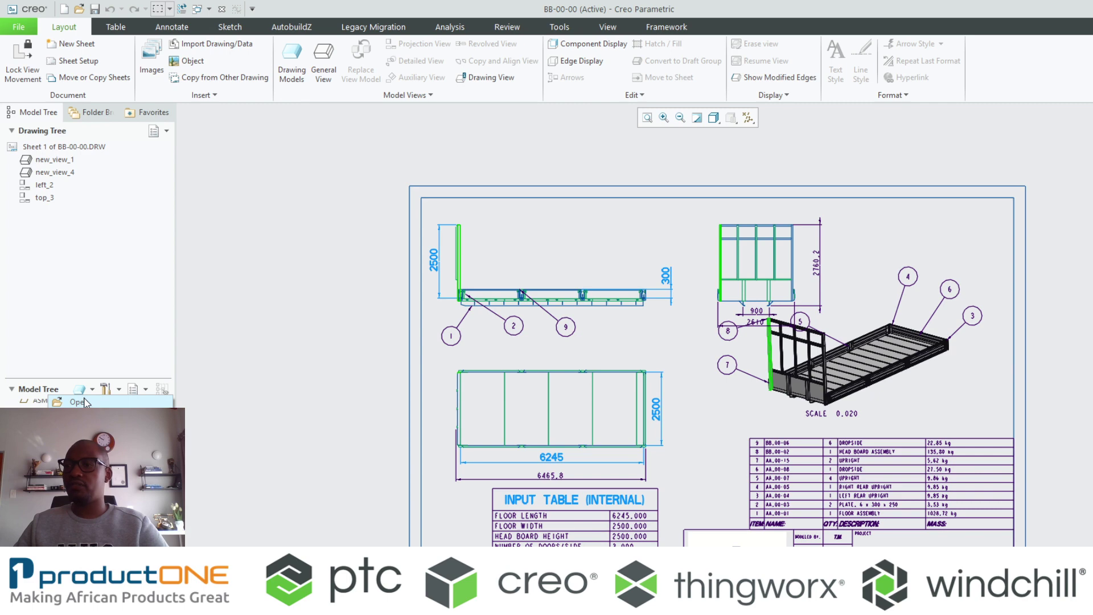
pyautogui.press('Escape')
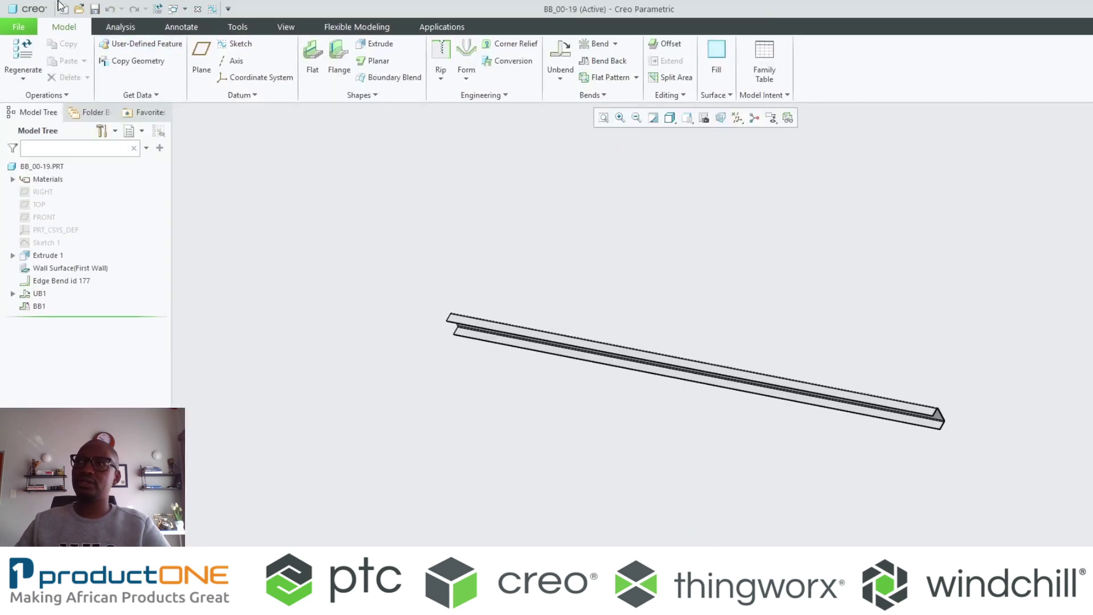
# Step: Open the bb_00-19.drw drawing, filtering the file list to Drawing (*.drw)
pyautogui.click(79, 8)
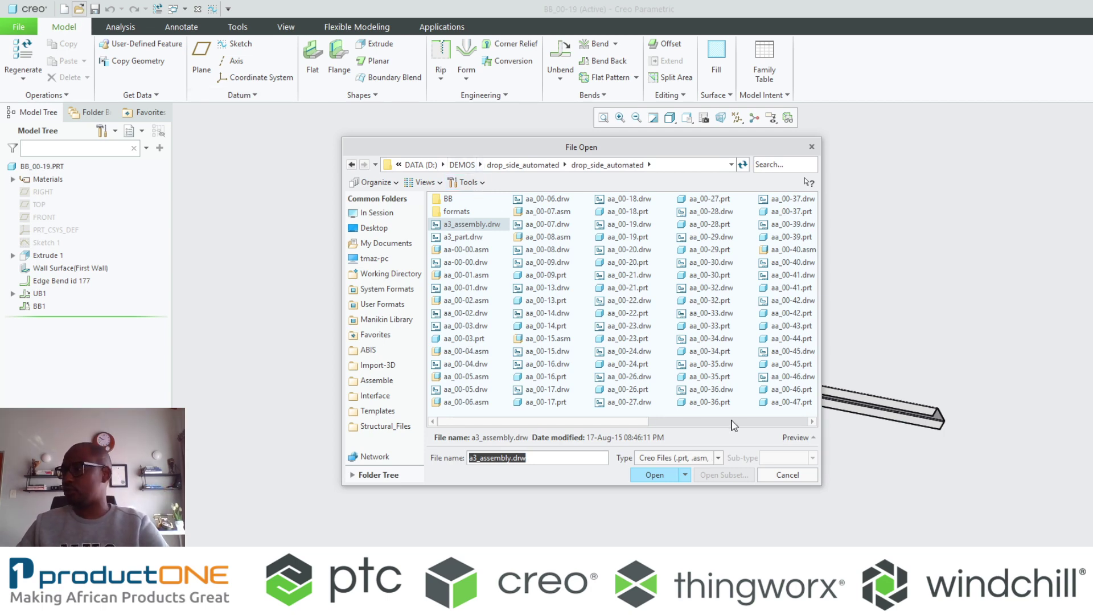
pyautogui.click(718, 458)
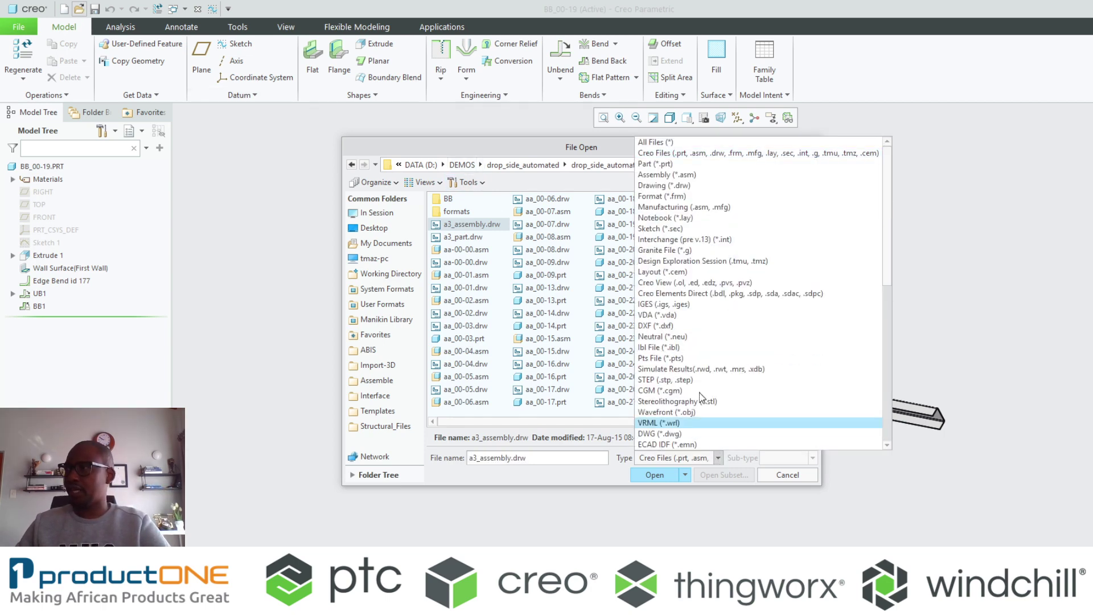
pyautogui.click(659, 185)
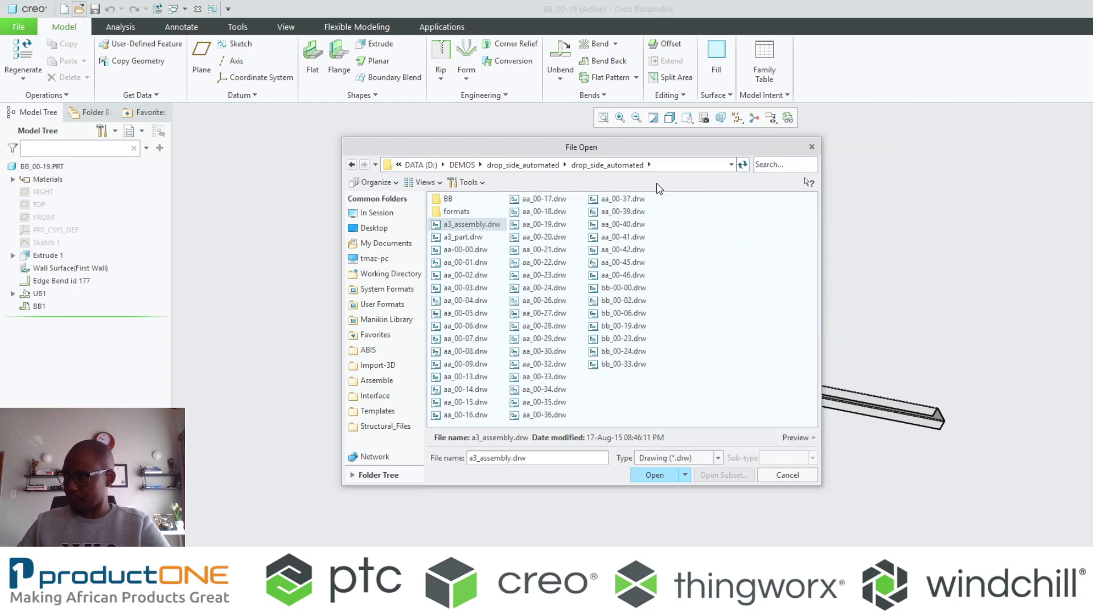
pyautogui.doubleClick(627, 326)
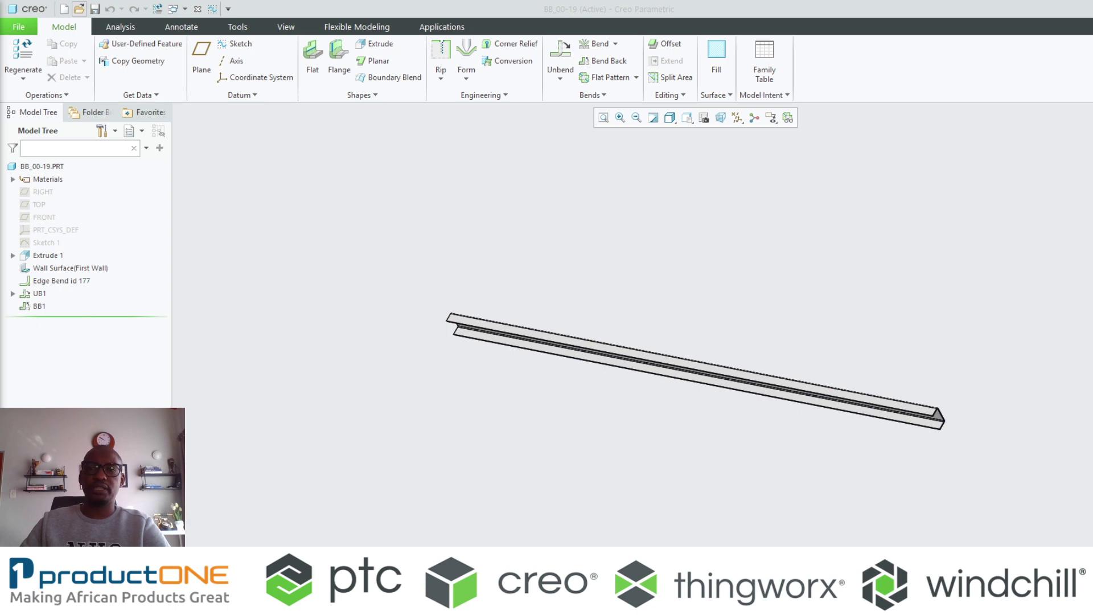